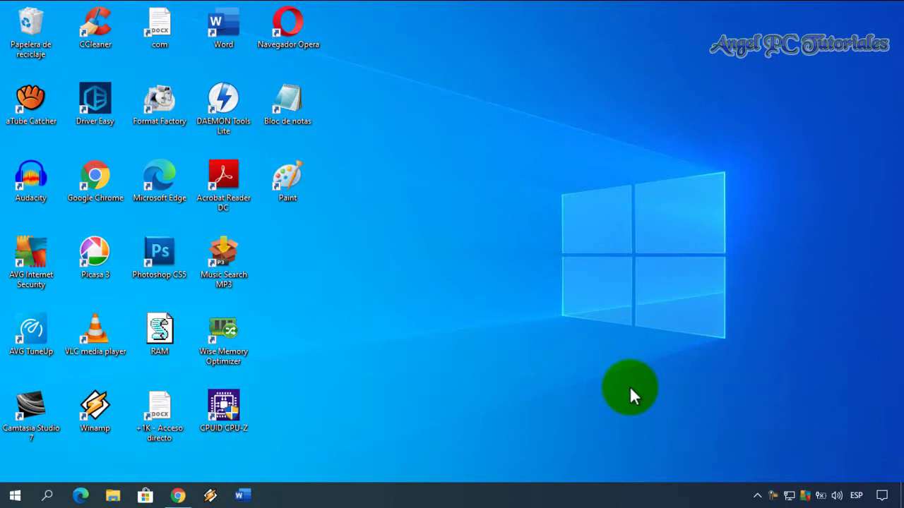
Launch Google Chrome from the Windows taskbar
click(179, 497)
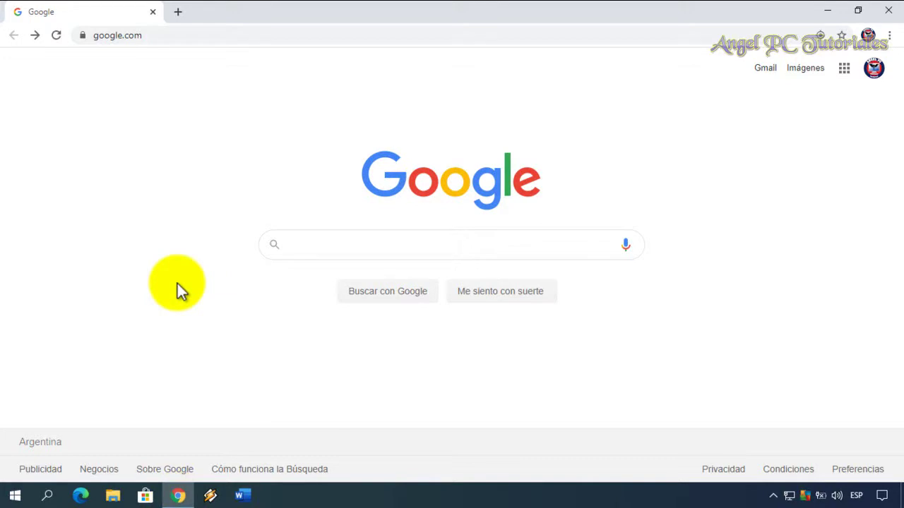
Search Google for 'pixlr' and open the Pixlr.com photo editor result
click(295, 244)
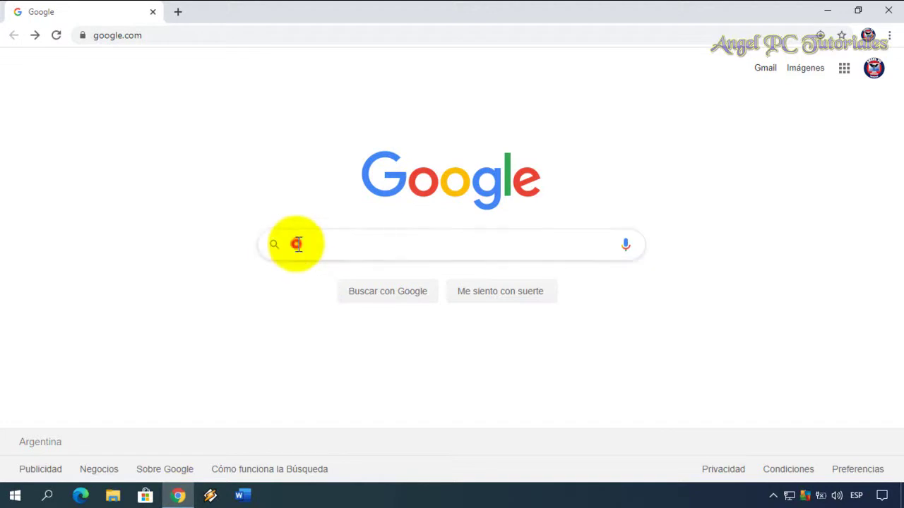
text(pixlr)
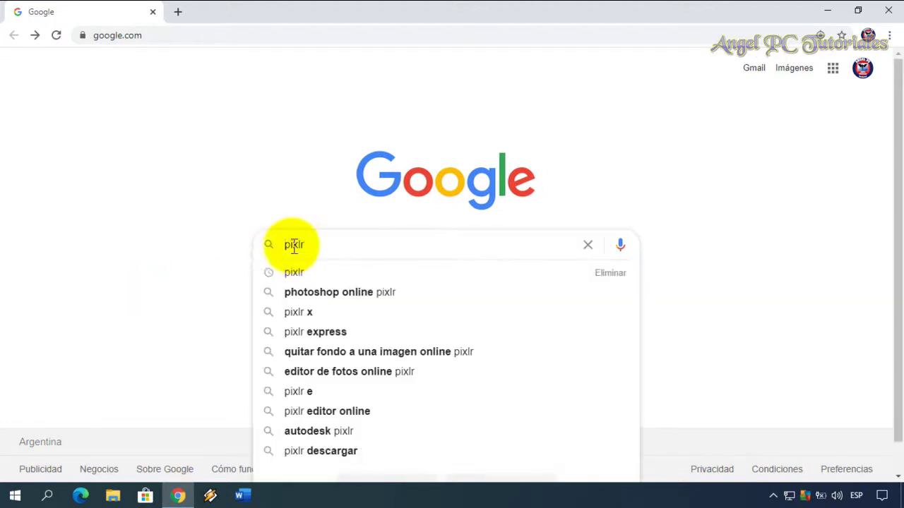
click(315, 245)
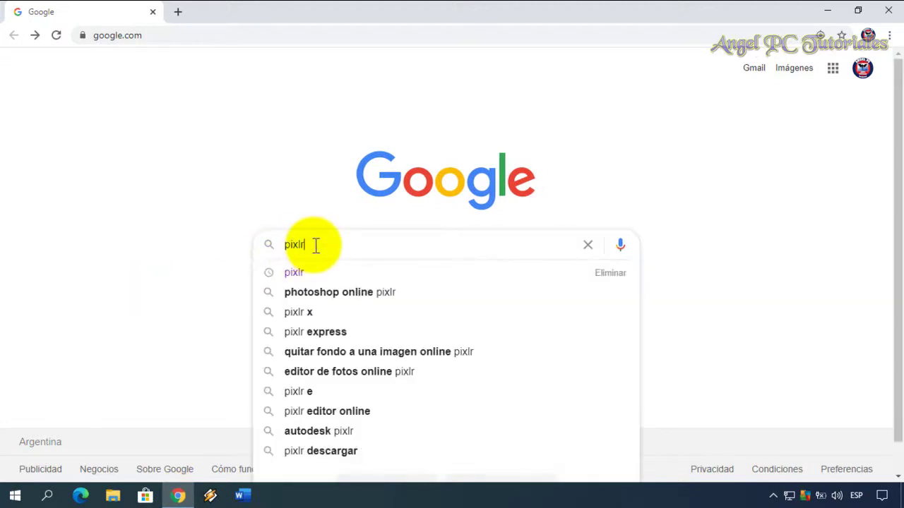
key(Escape)
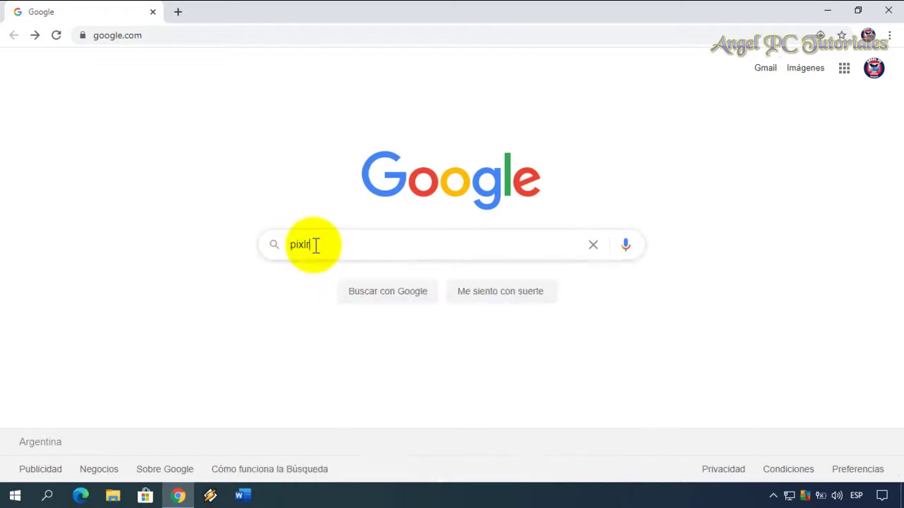
key(Return)
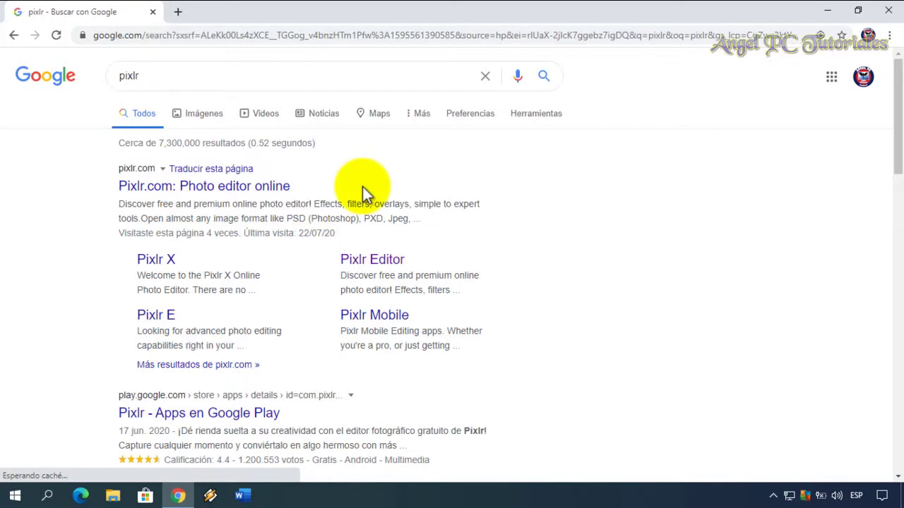
click(277, 188)
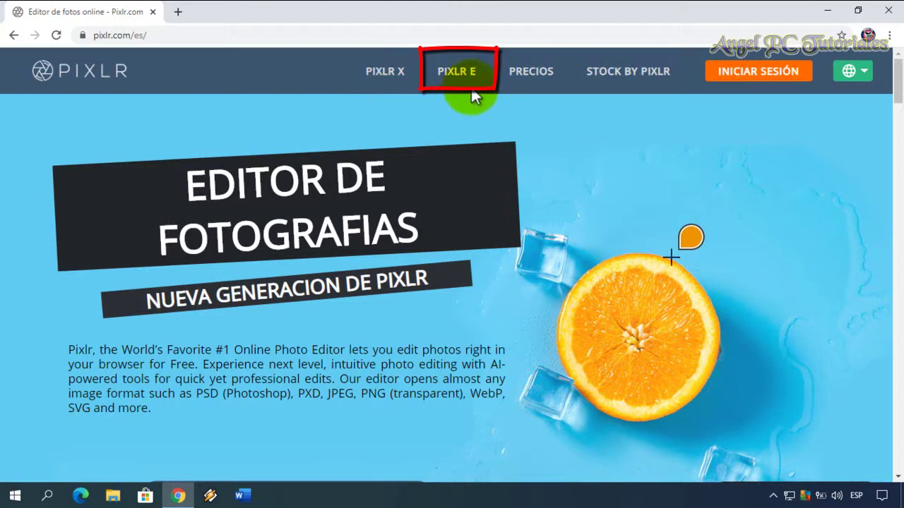
Open the Pixlr E editor and show its CREAR NUEVO new-image options
click(452, 70)
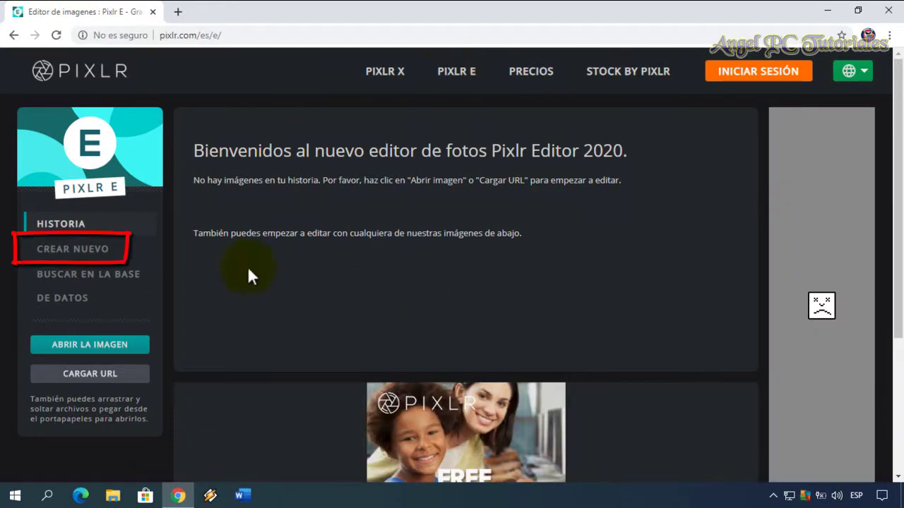
click(107, 251)
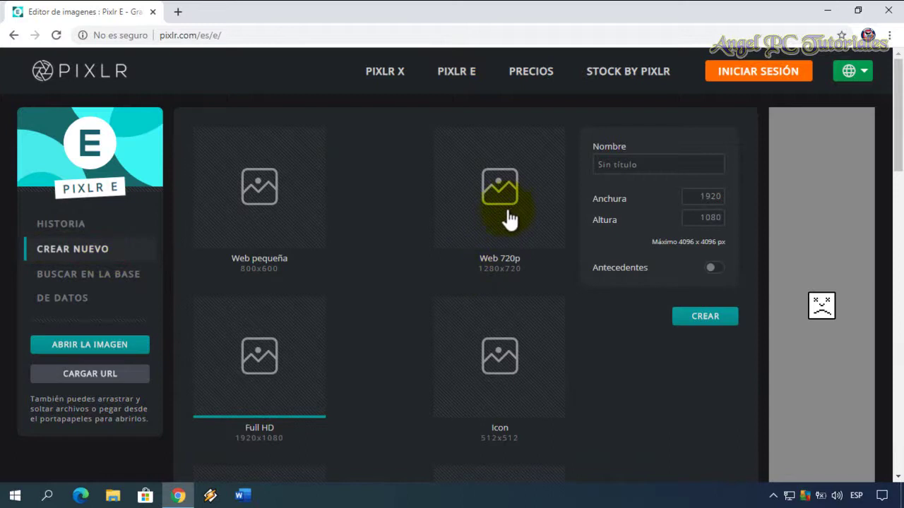
Create a blank 1280×720 canvas from the Web 720p preset
click(505, 219)
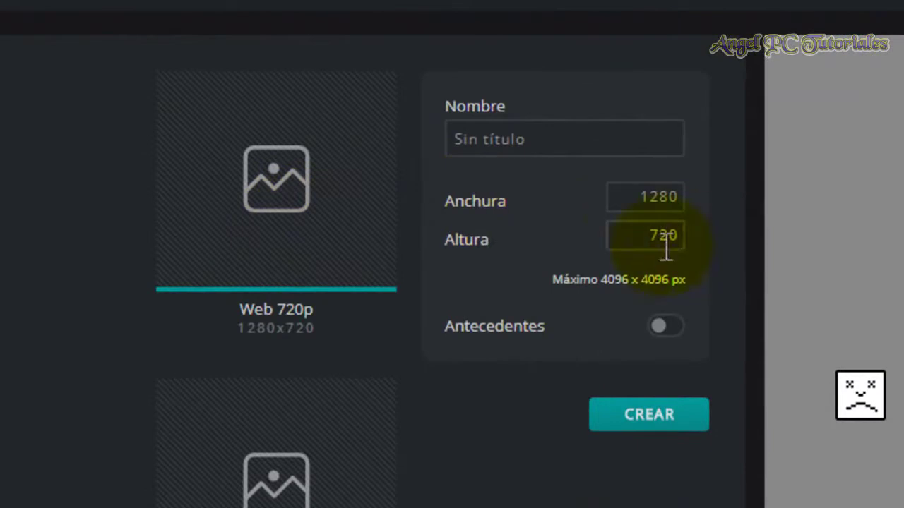
click(611, 234)
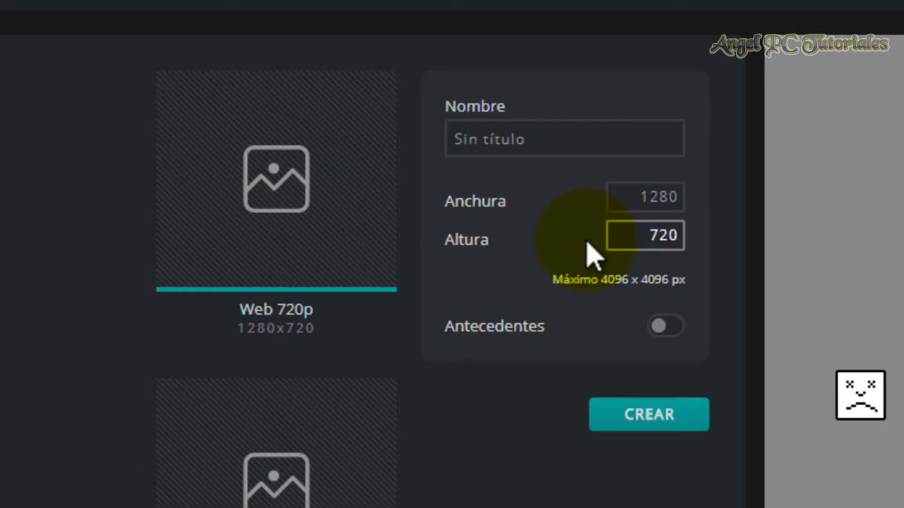
click(649, 417)
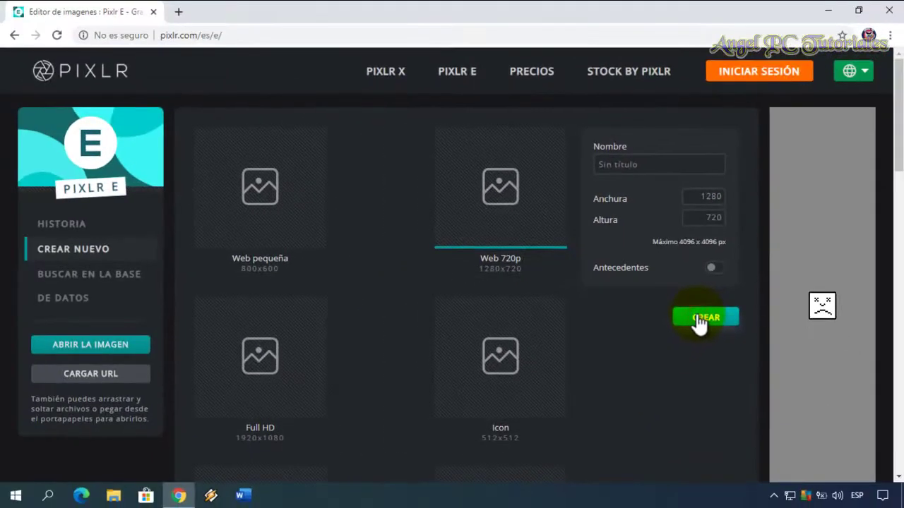
click(699, 319)
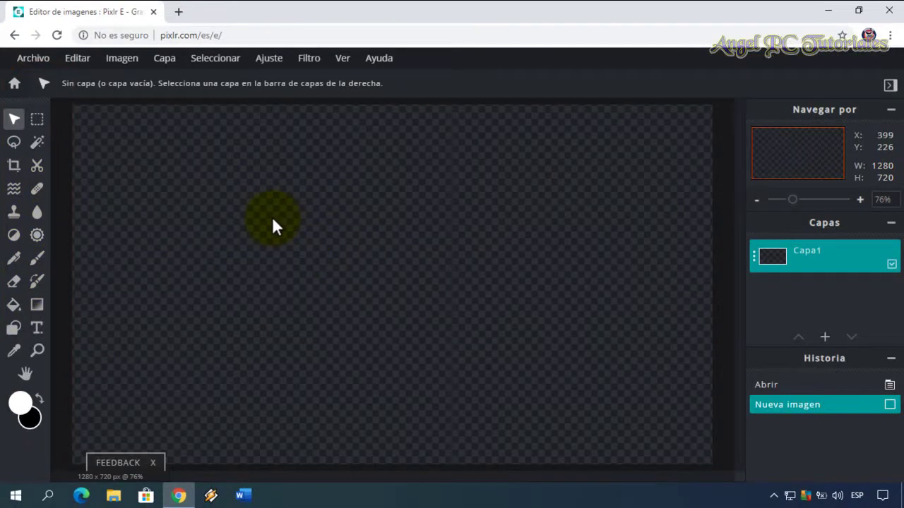
Switch Pixlr E to light mode and open a second Chrome tab
click(340, 62)
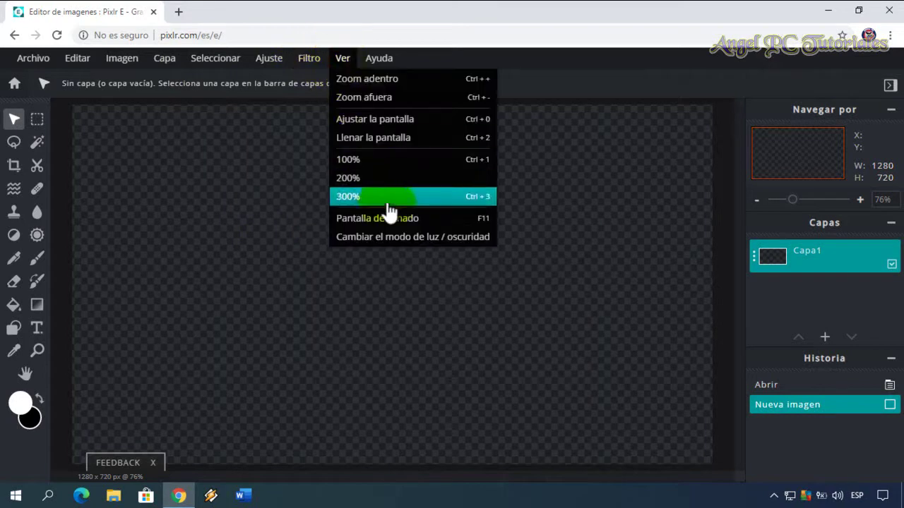
click(393, 236)
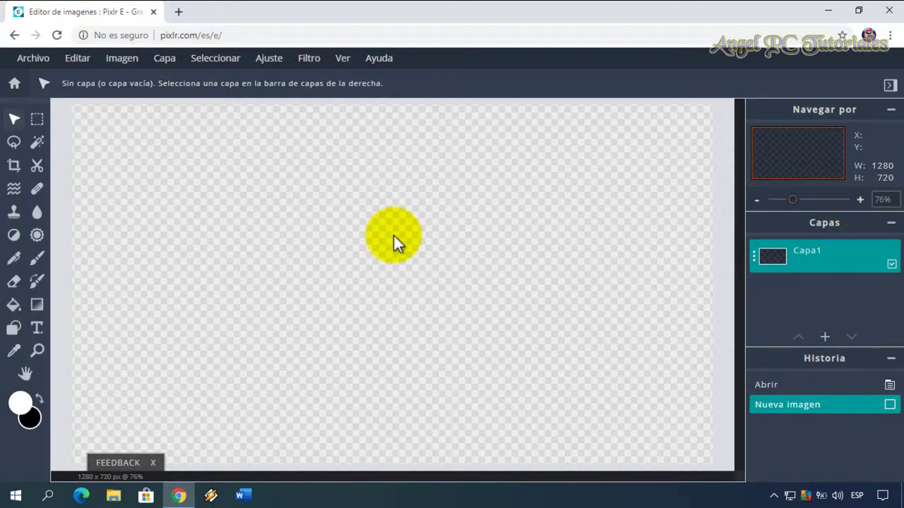
click(182, 13)
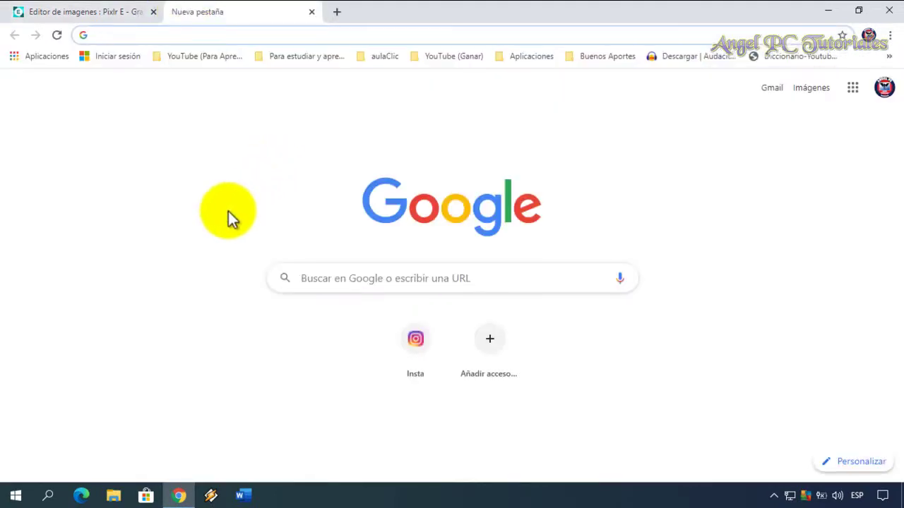
Show Google Images results for 'fondos para miniaturas de youtube de 1280x720'
text(fondos)
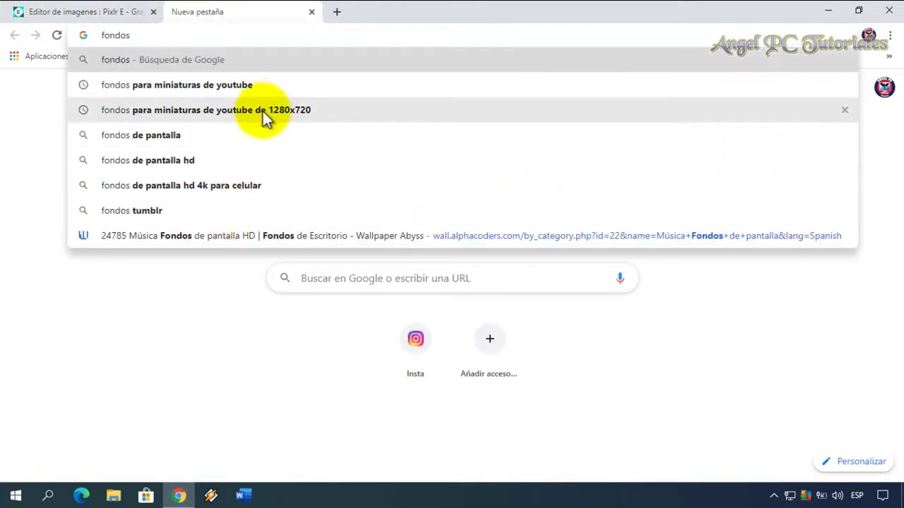
click(270, 110)
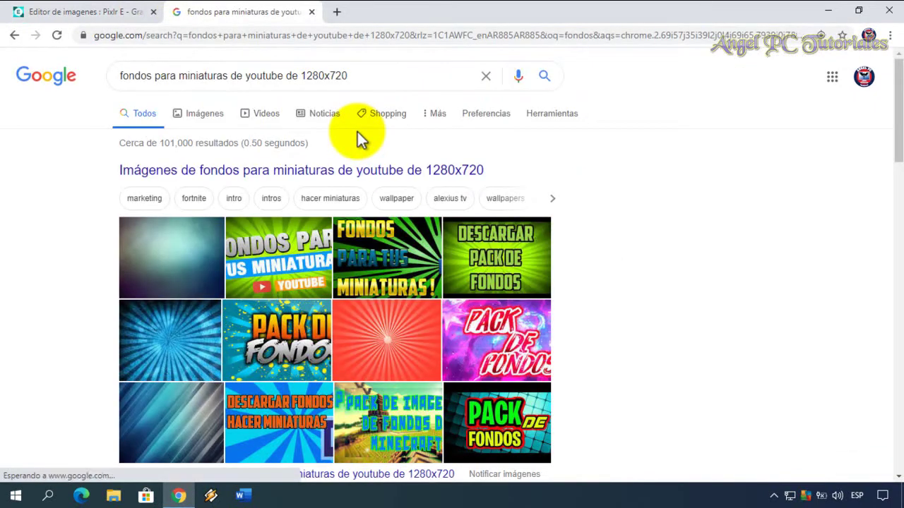
click(200, 116)
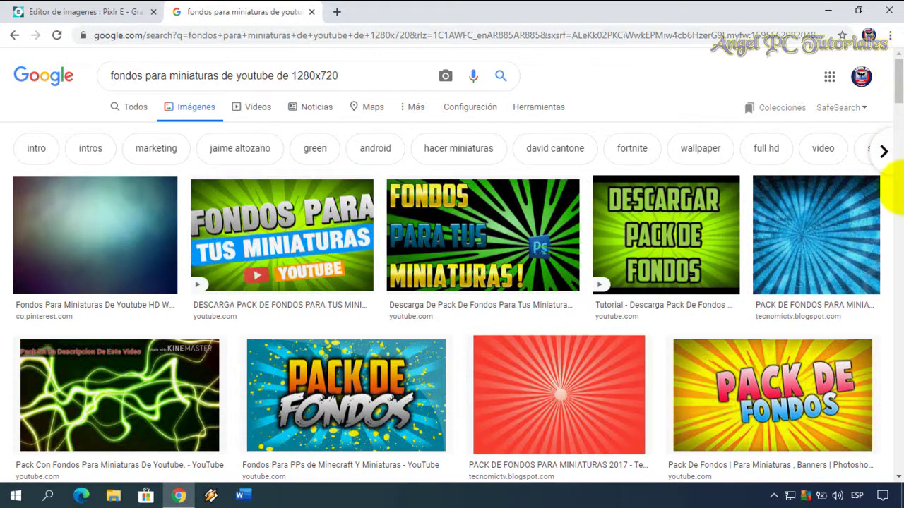
Save the green hexagon background image as maxresdefault.jpg
click(899, 185)
scroll(898, 187, down, 1)
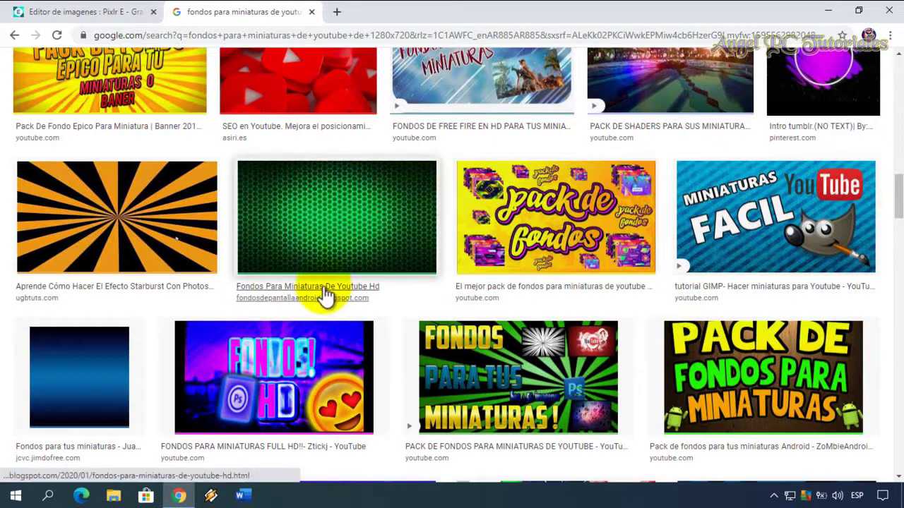
click(351, 231)
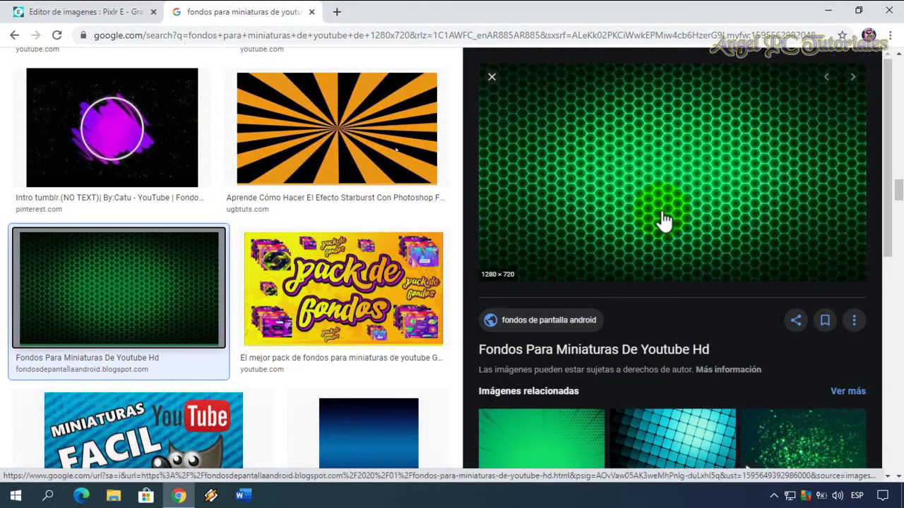
right_click(662, 211)
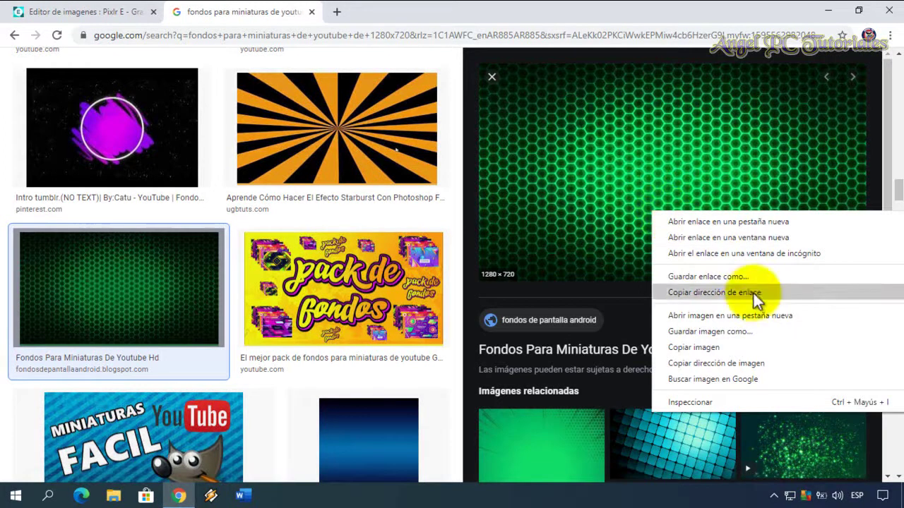
click(729, 332)
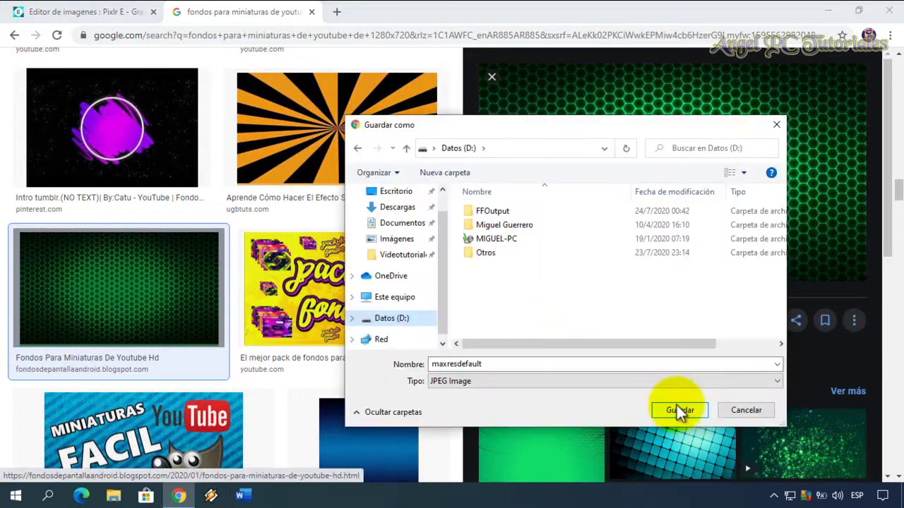
click(676, 408)
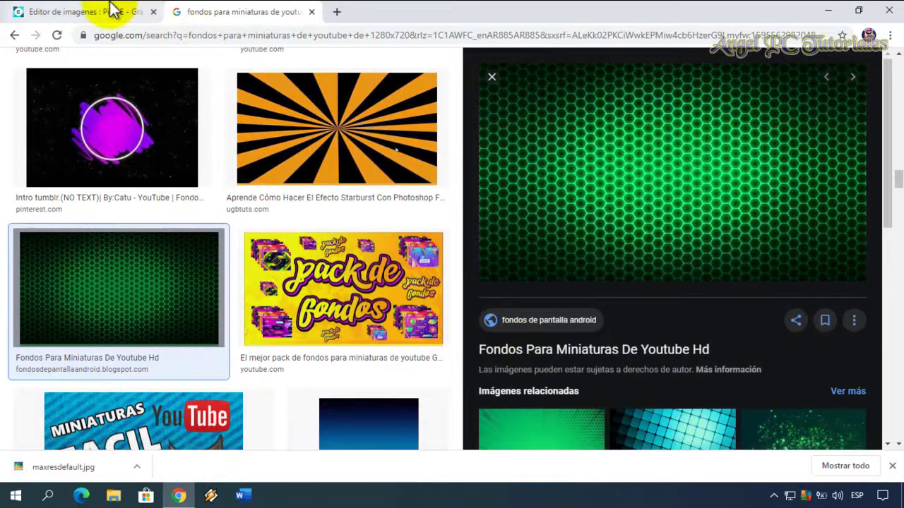
Return to the Pixlr tab and dismiss the feedback notice and download bar
click(111, 11)
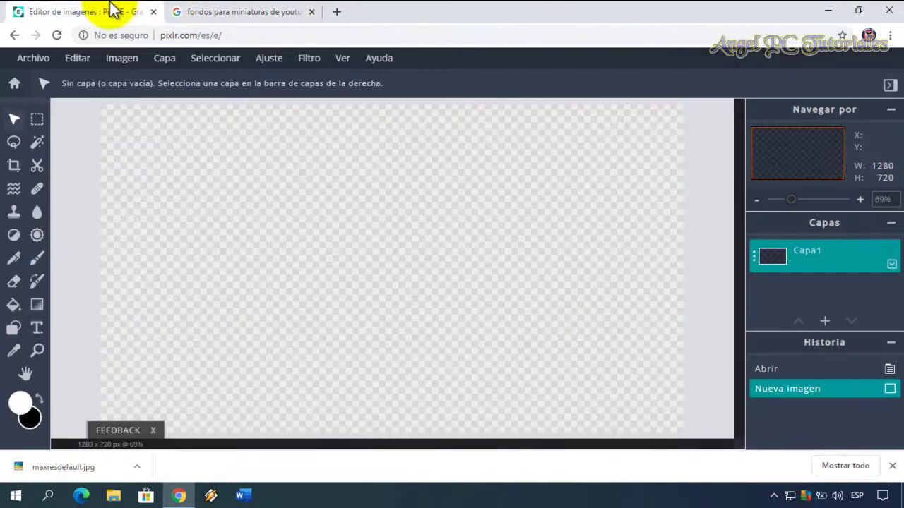
click(153, 430)
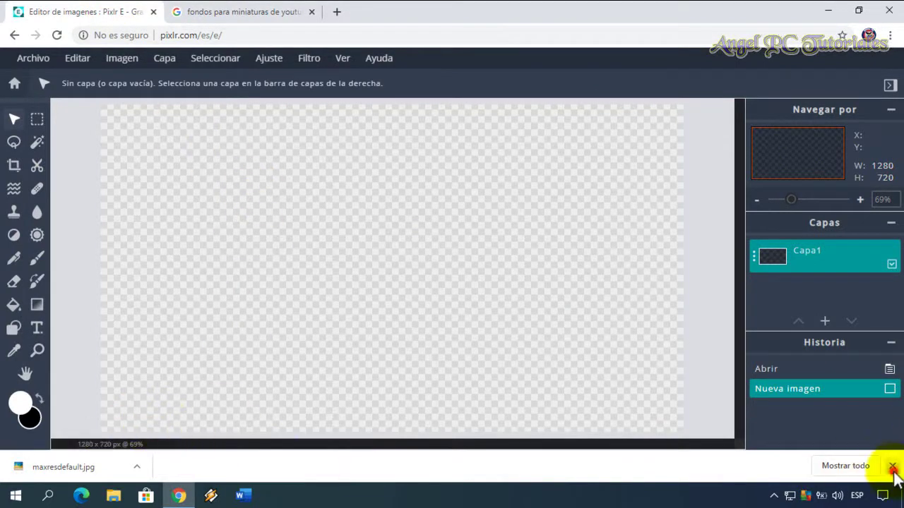
click(892, 466)
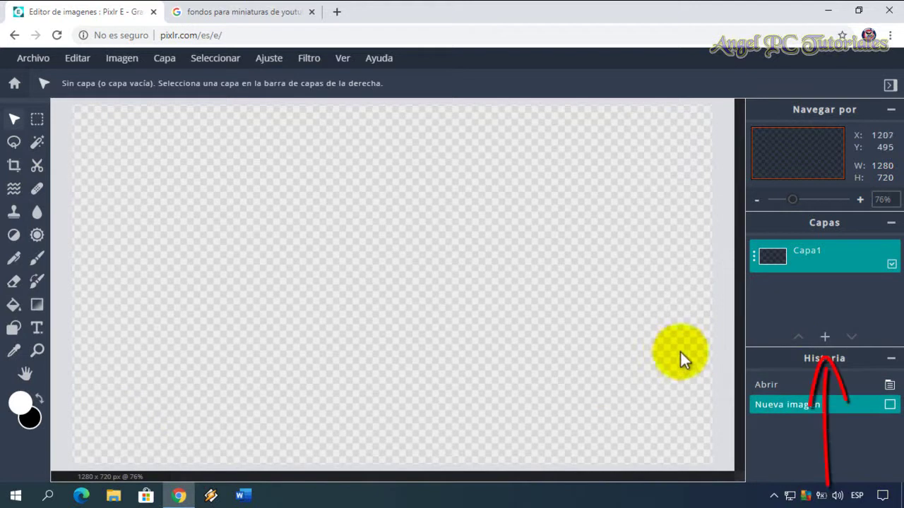
Add maxresdefault.jpg as a new image layer above Capa1
click(824, 336)
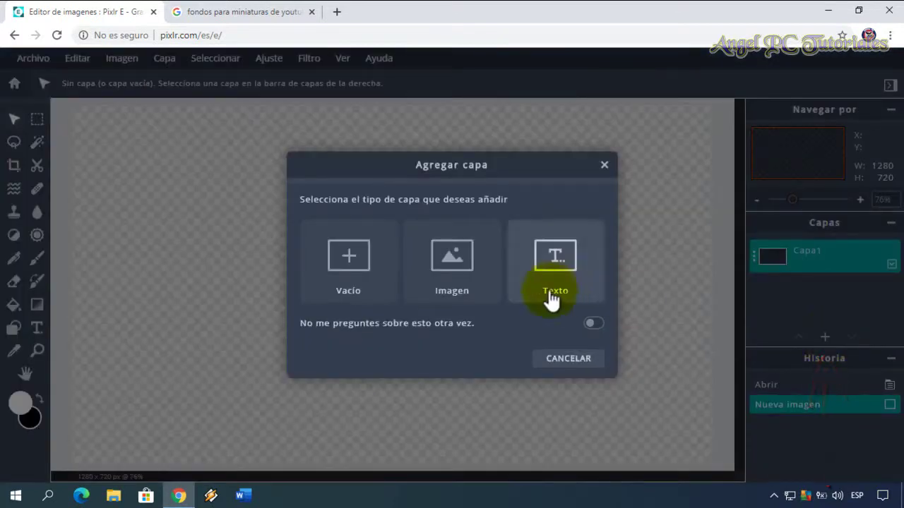
click(460, 275)
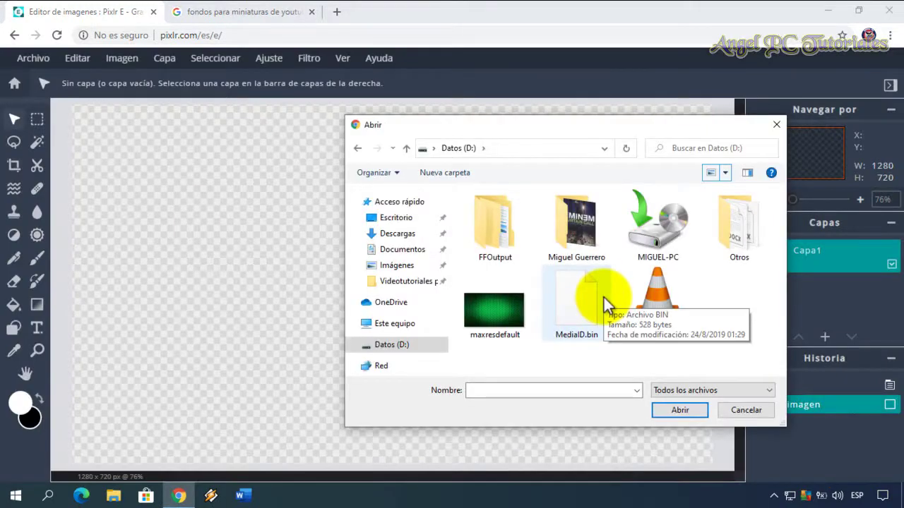
click(503, 323)
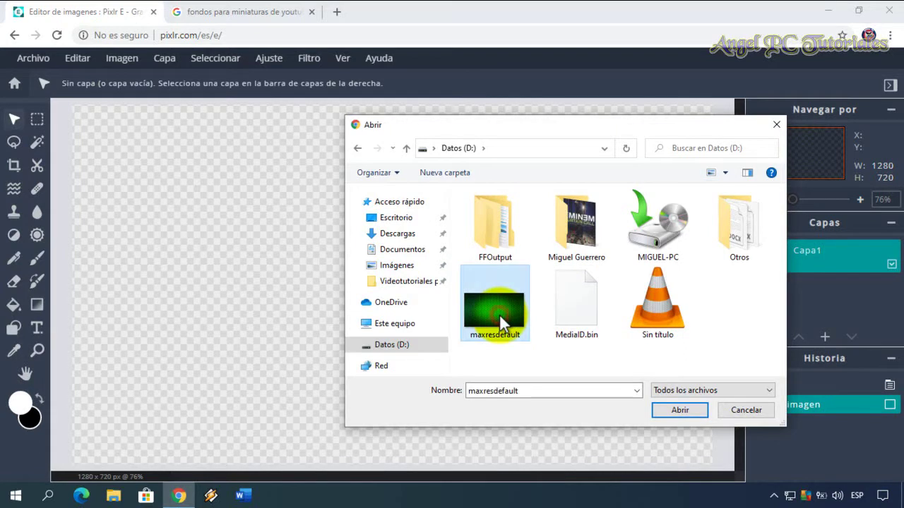
click(676, 410)
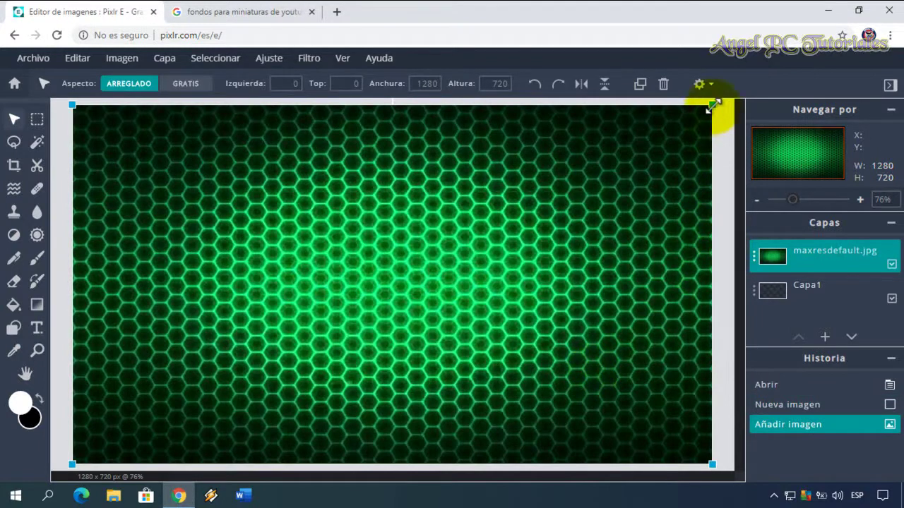
With Aspecto set to GRATIS, stretch the hex image past all four canvas edges
drag(711, 113, 575, 182)
drag(470, 279, 487, 274)
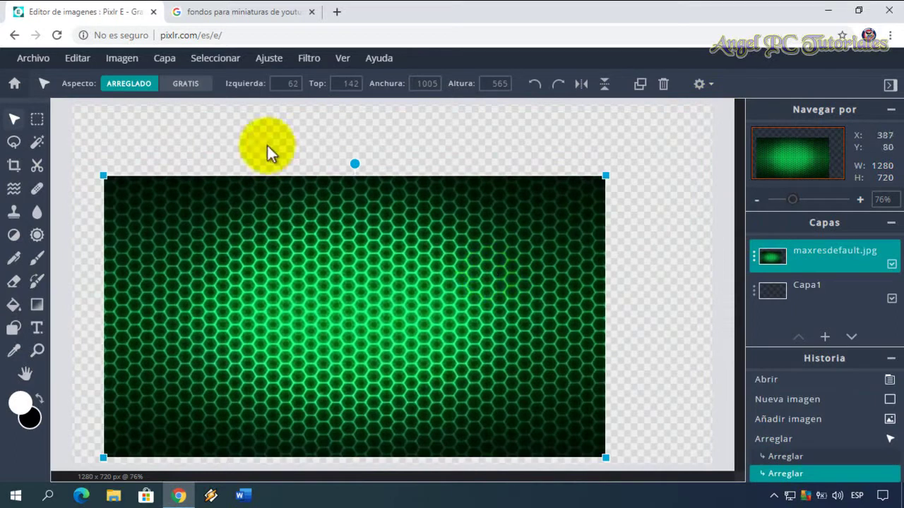
click(185, 84)
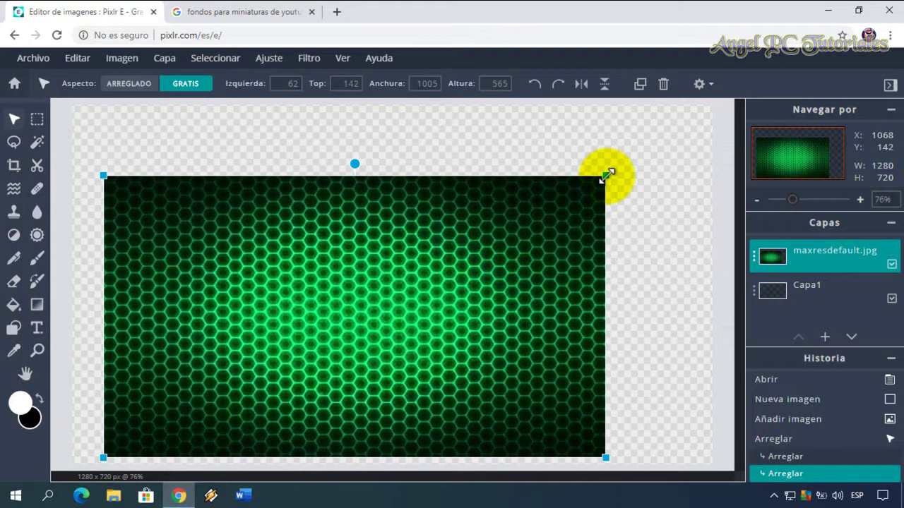
drag(605, 175, 716, 153)
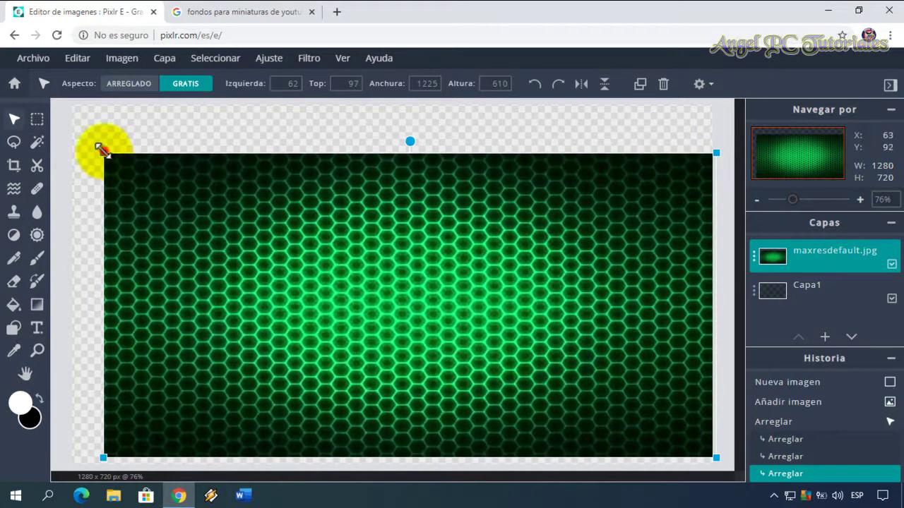
drag(100, 149, 69, 105)
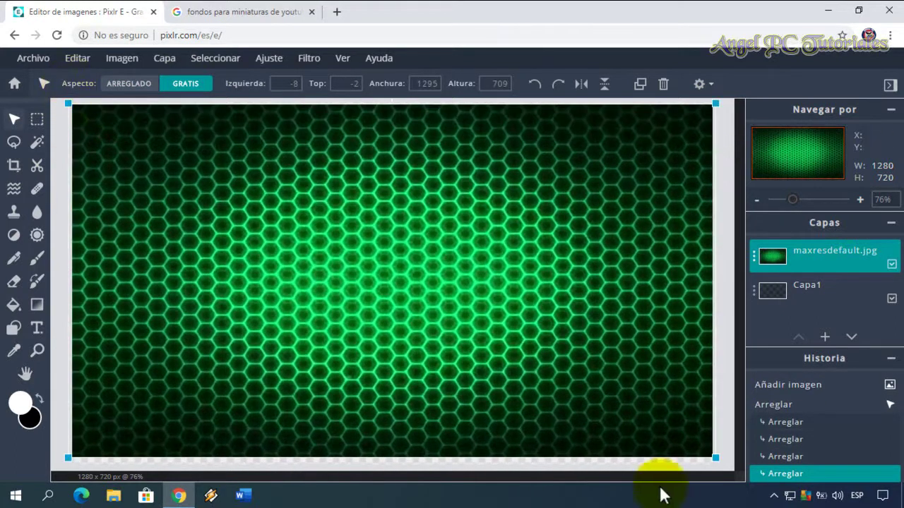
drag(715, 458, 719, 466)
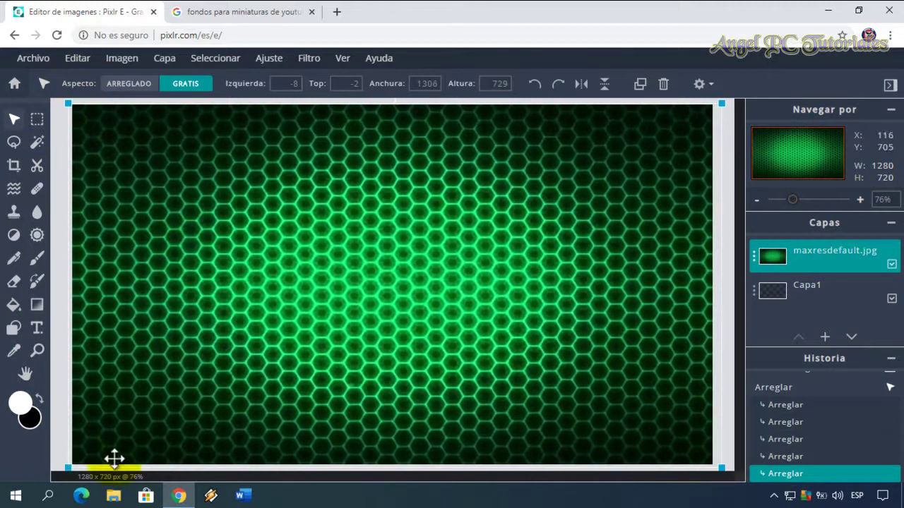
drag(71, 466, 67, 468)
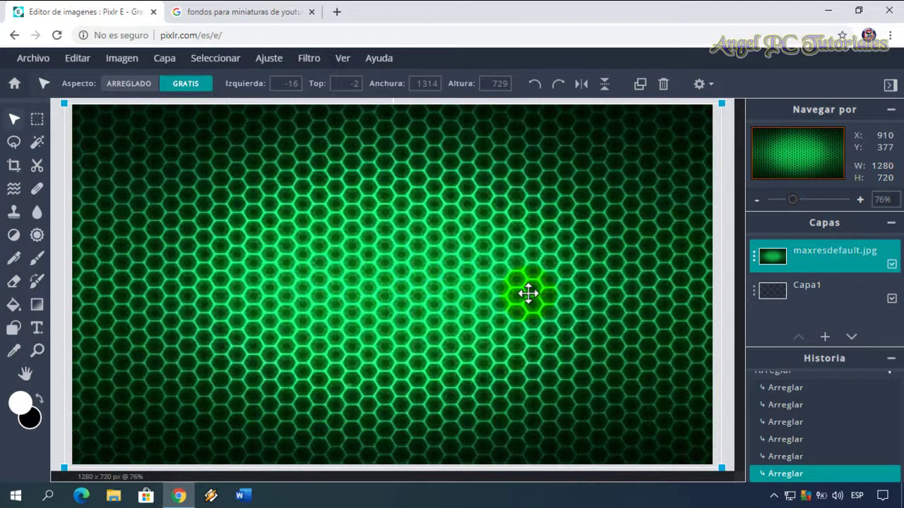
Check the fit and reselect the maxresdefault.jpg layer for filtering
click(729, 337)
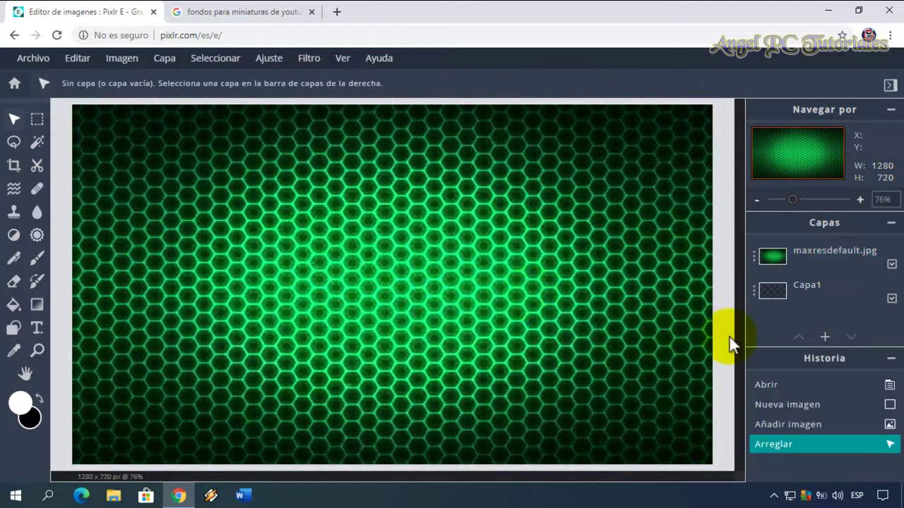
click(802, 260)
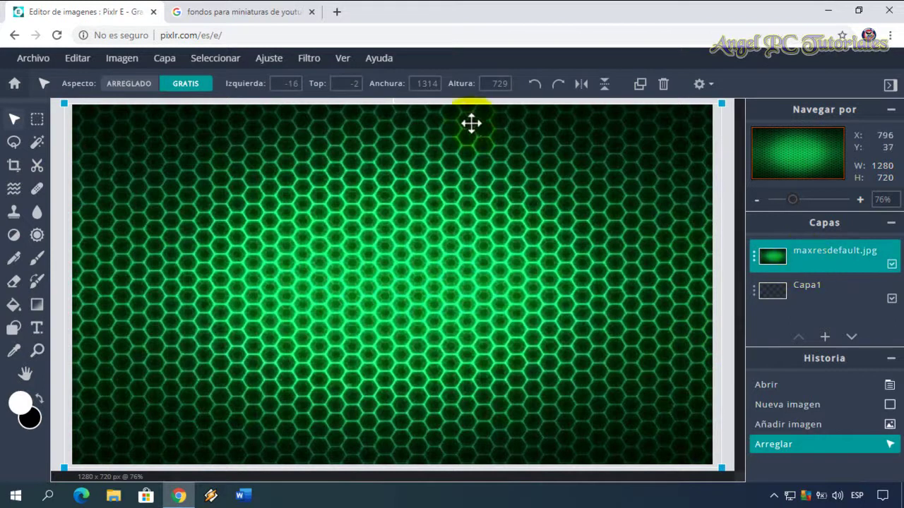
click(308, 60)
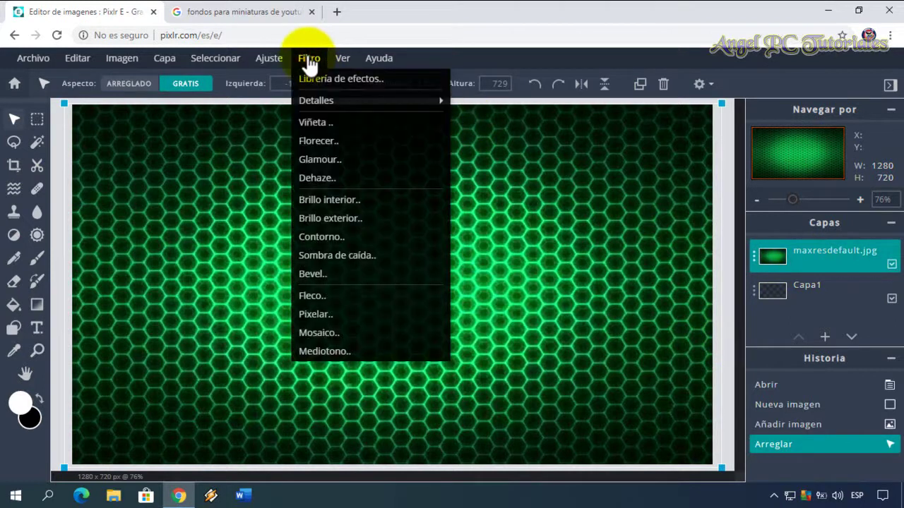
mouse_move(367, 101)
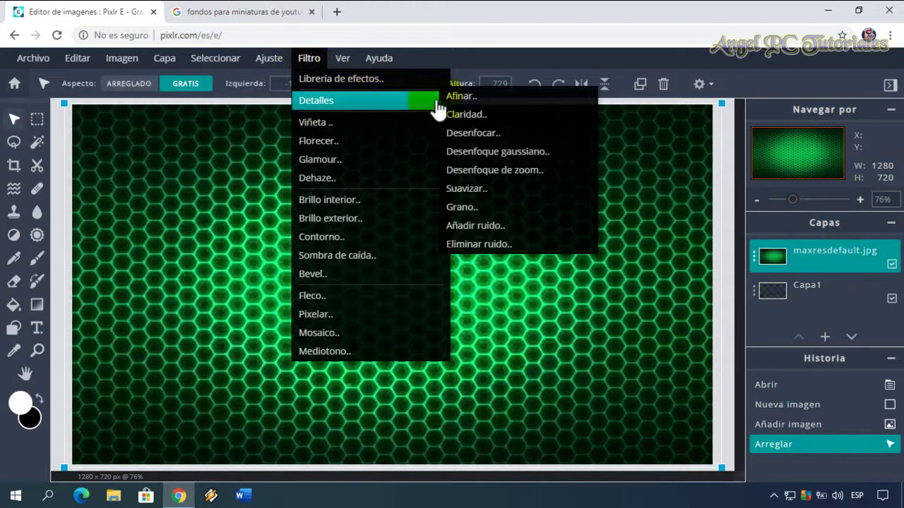
Apply a Desenfocar blur with Cantidad 25 to the hex background layer
click(477, 133)
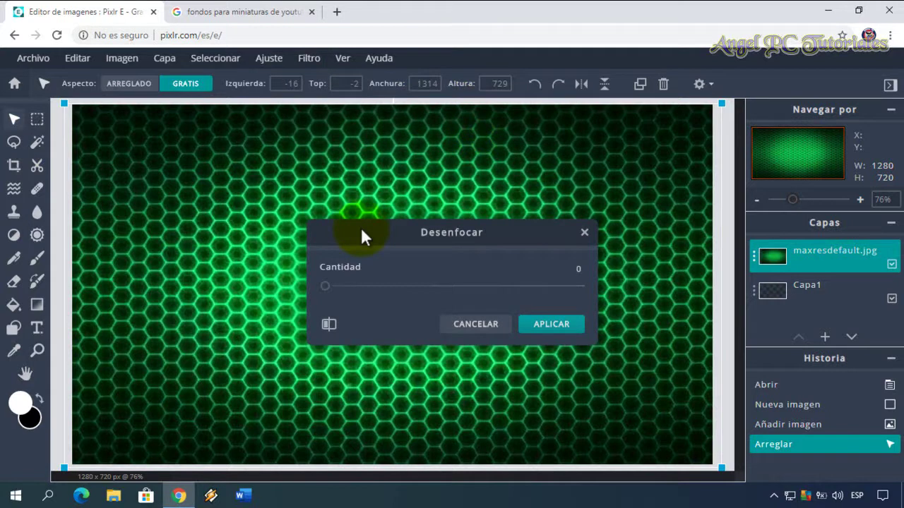
drag(324, 285, 393, 299)
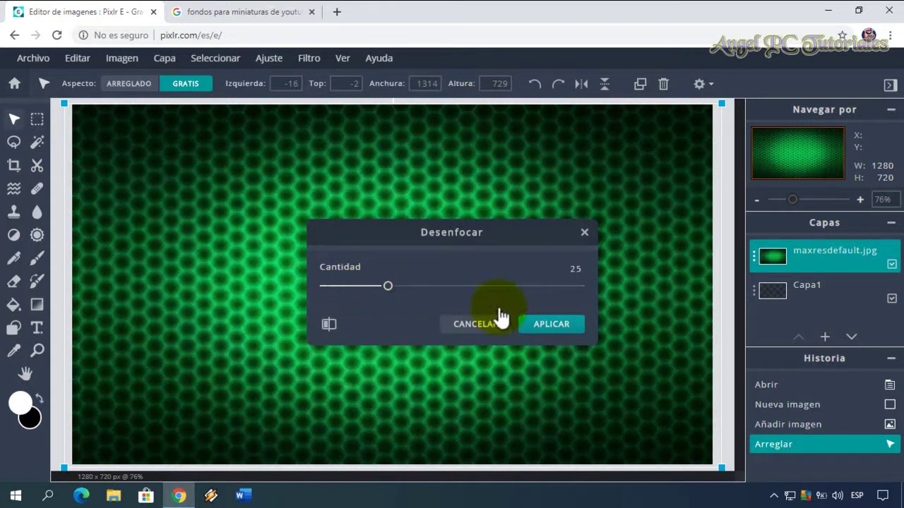
click(540, 326)
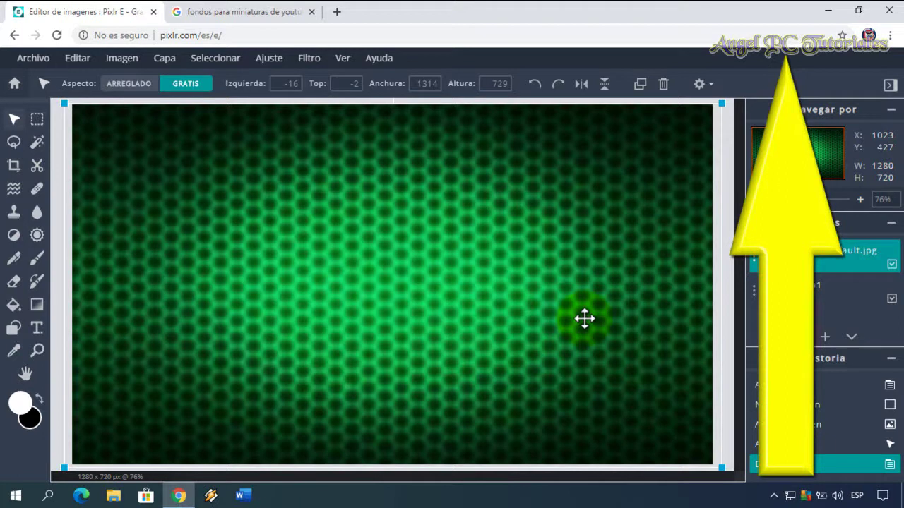
Add a new text layer and delete its Lorem ipsum placeholder text
click(824, 337)
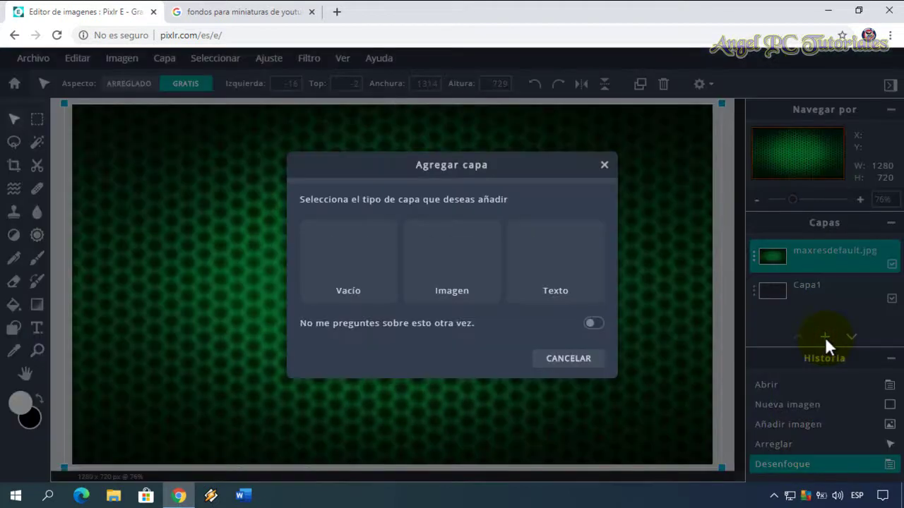
click(556, 261)
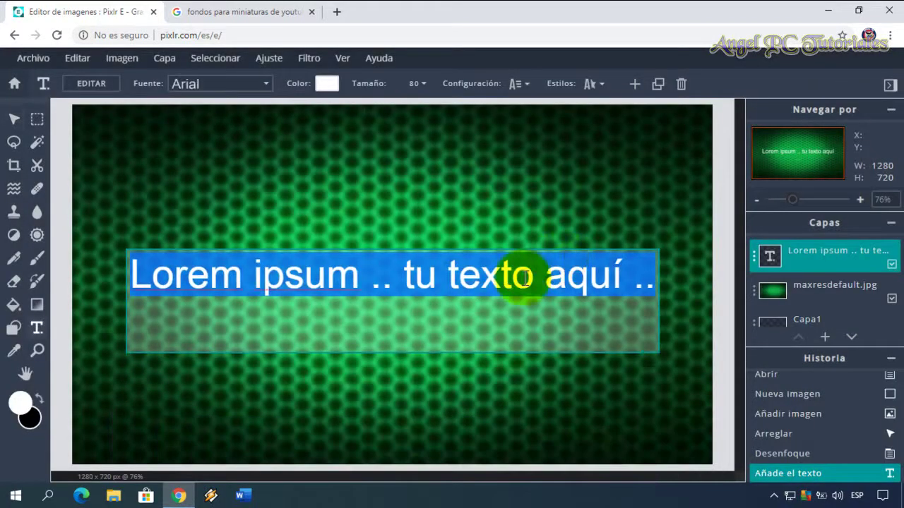
key(BackSpace)
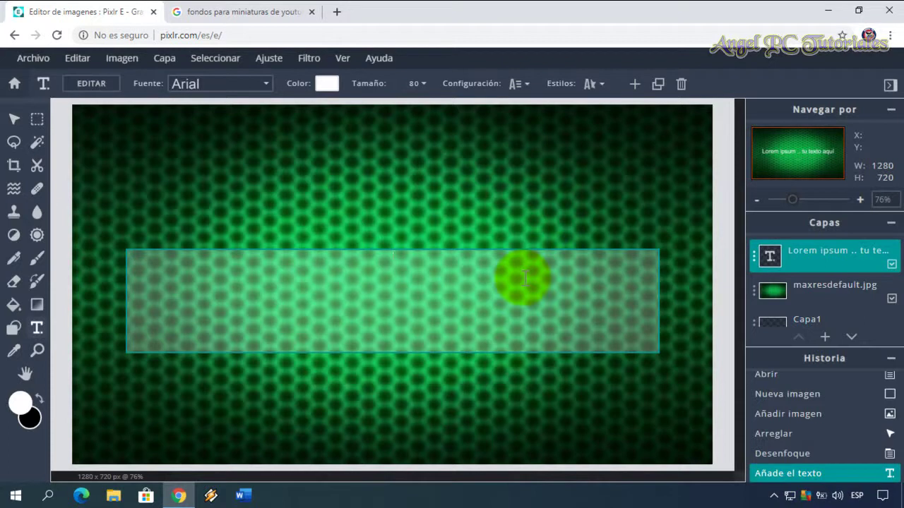
Enter 'CÓMO HACER MINIATURAS' with 'PARA' on a new line, then select all the title text
text(CÓMO HACER MINIATURAS)
key(Return)
text(PARA)
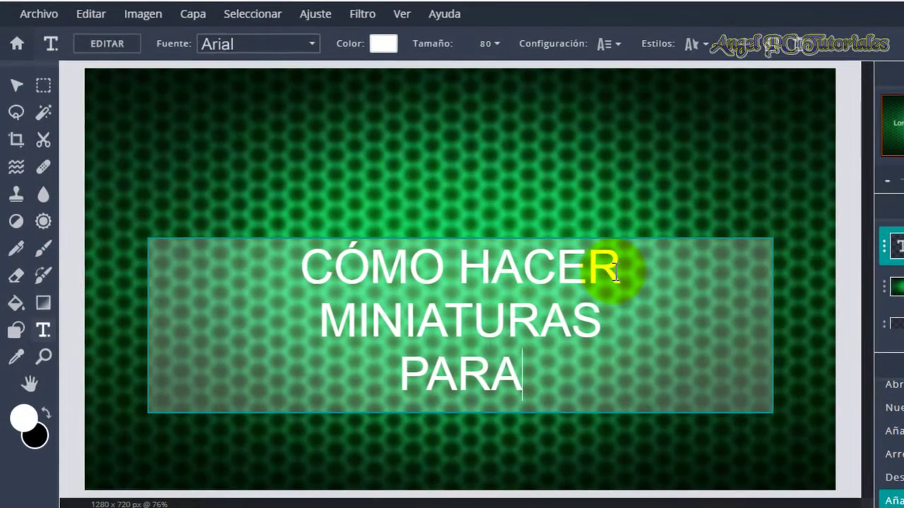
click(98, 55)
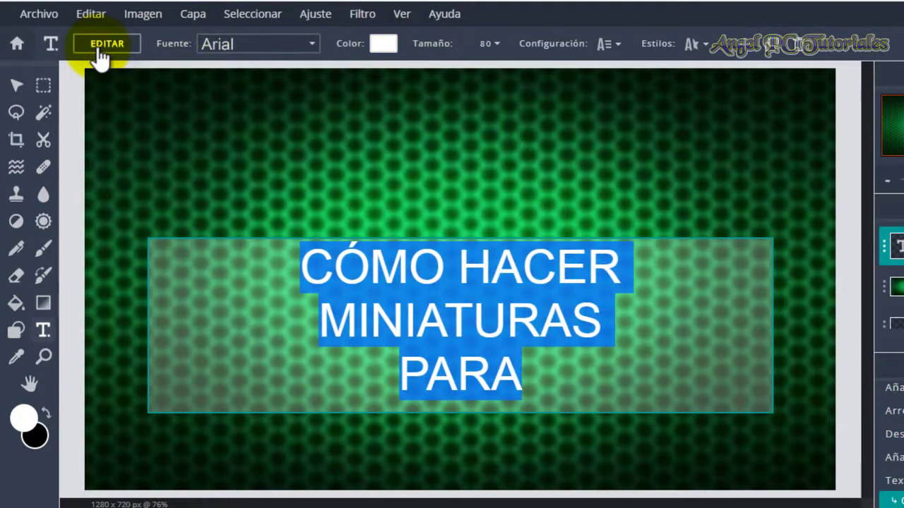
Set the title font to Roossooh and its colour to bright yellow #FCFC04
click(310, 46)
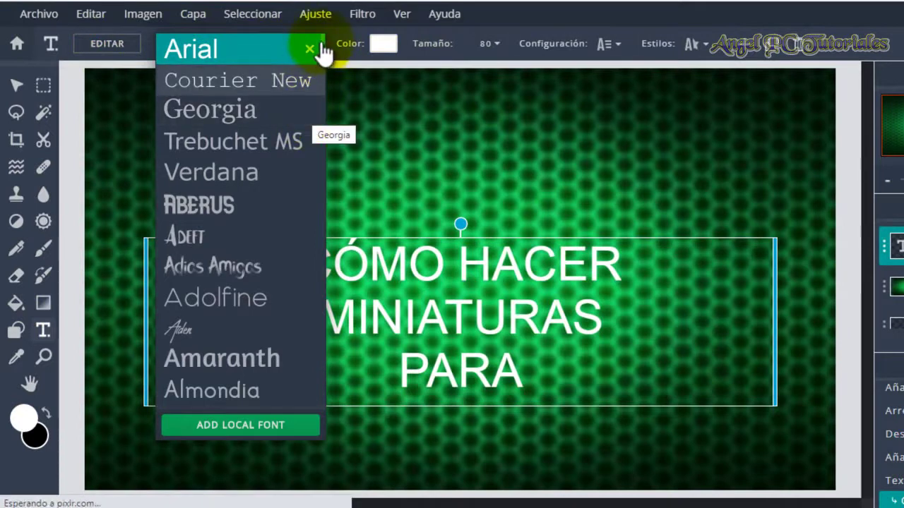
scroll(282, 311, down, 15)
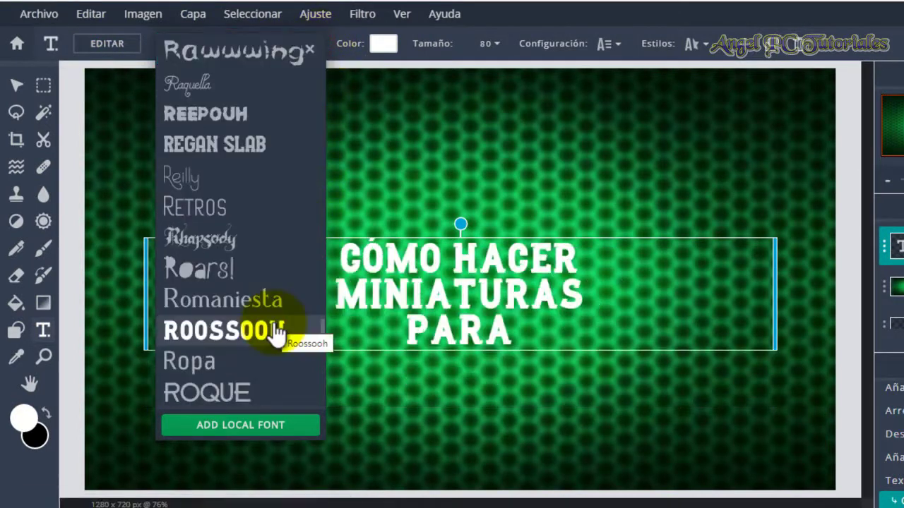
click(273, 326)
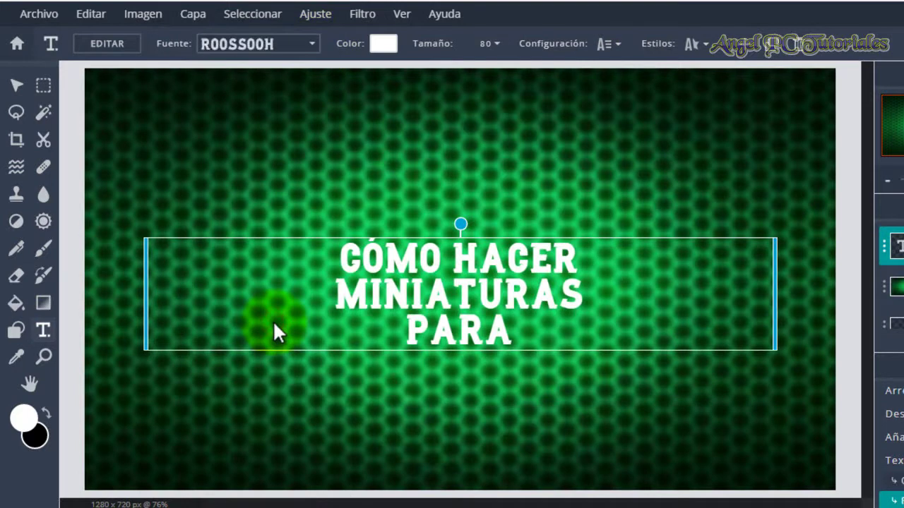
click(383, 45)
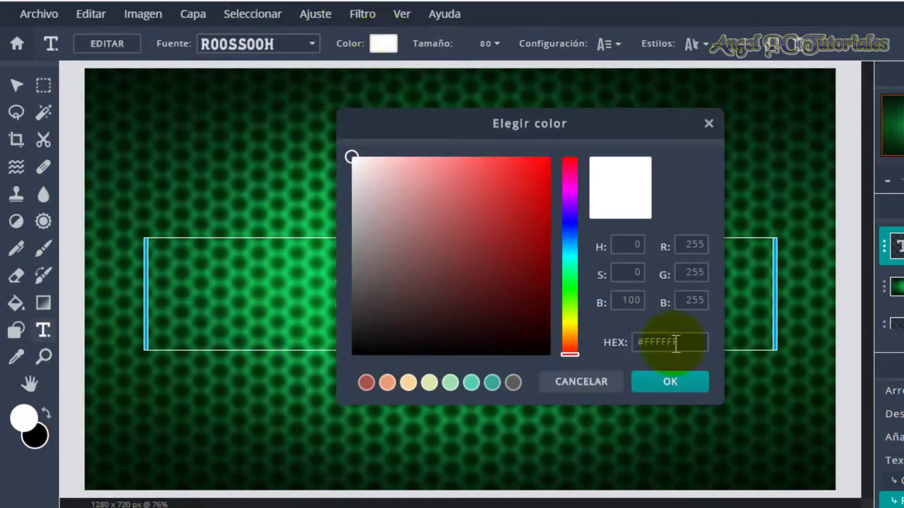
click(568, 322)
drag(568, 326, 568, 324)
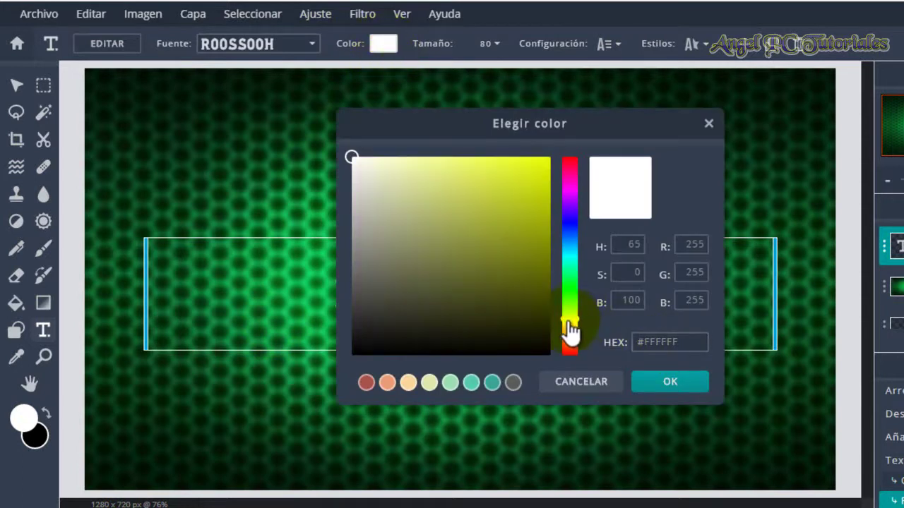
click(547, 157)
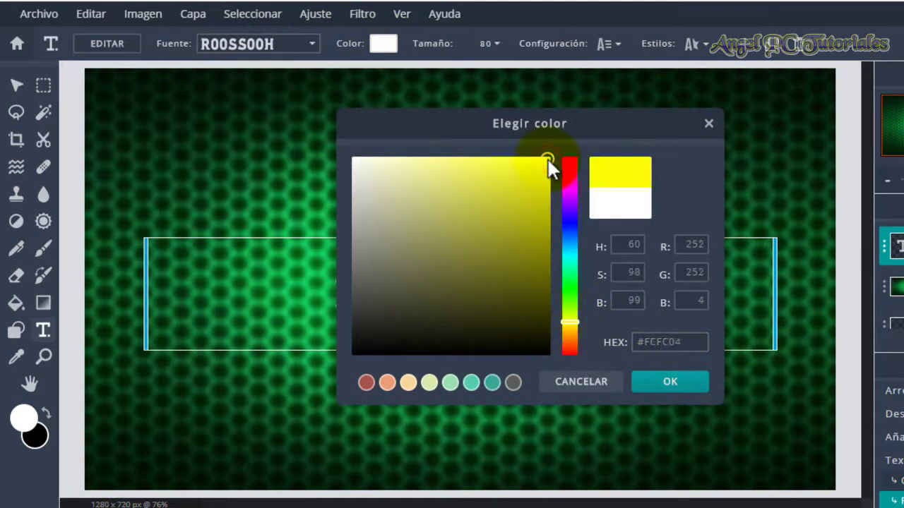
click(678, 383)
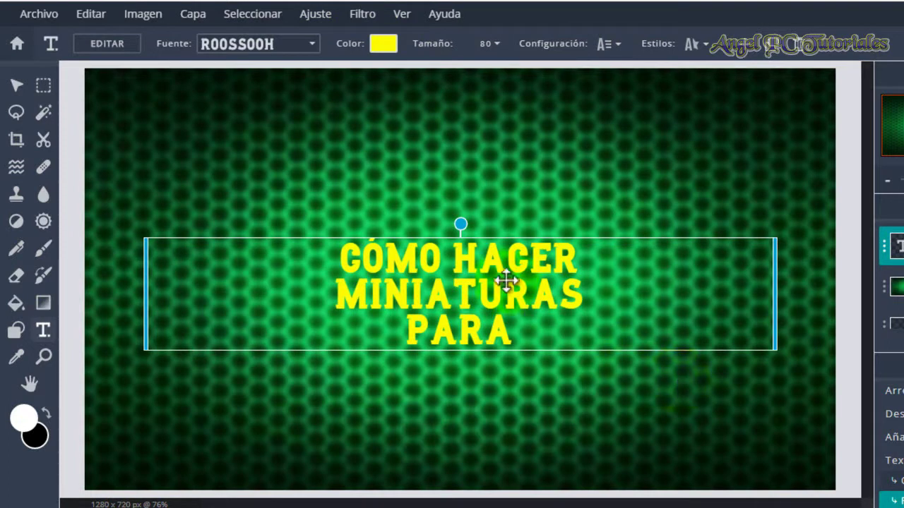
Enlarge the title text to size 166
click(494, 45)
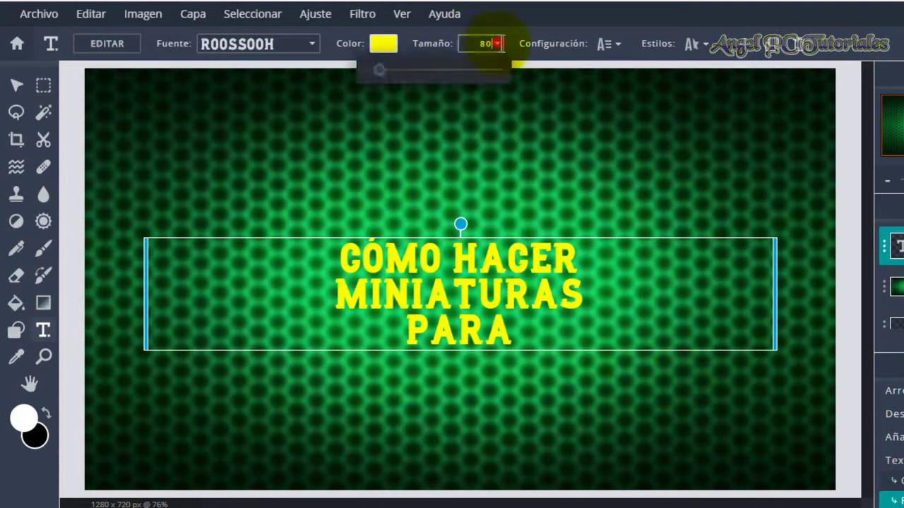
click(379, 70)
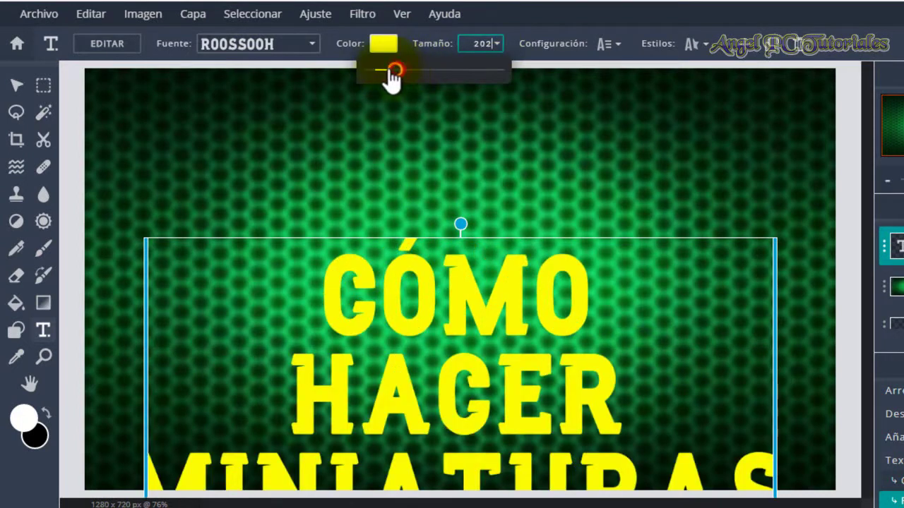
drag(396, 71, 390, 71)
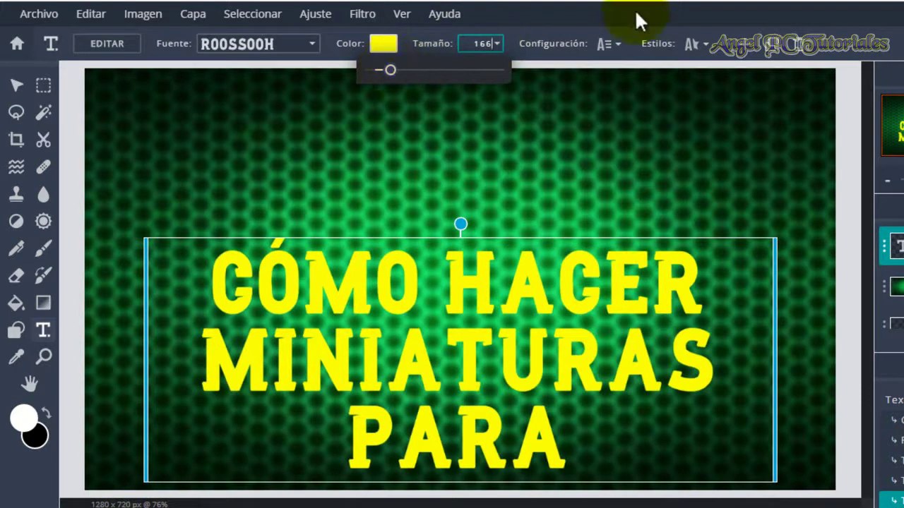
click(618, 44)
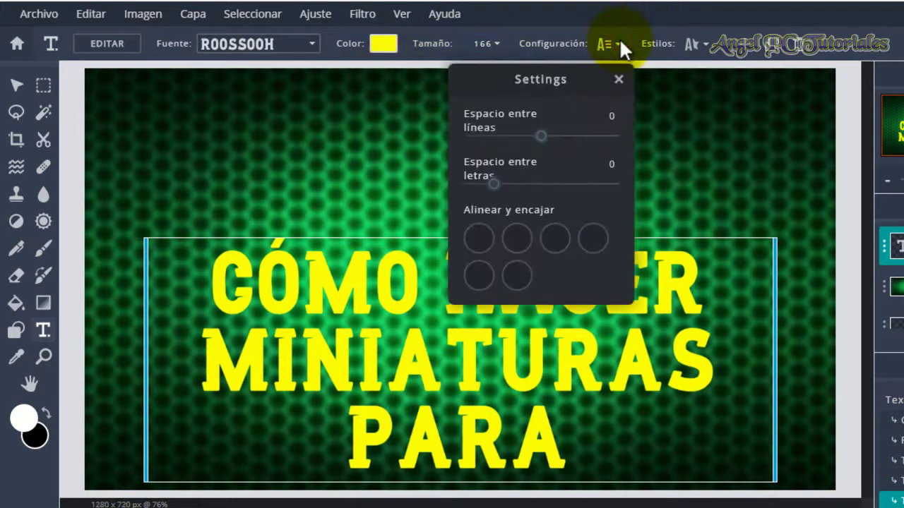
Set the title's line spacing to 21 and letter spacing to 7
click(540, 137)
drag(540, 136, 559, 148)
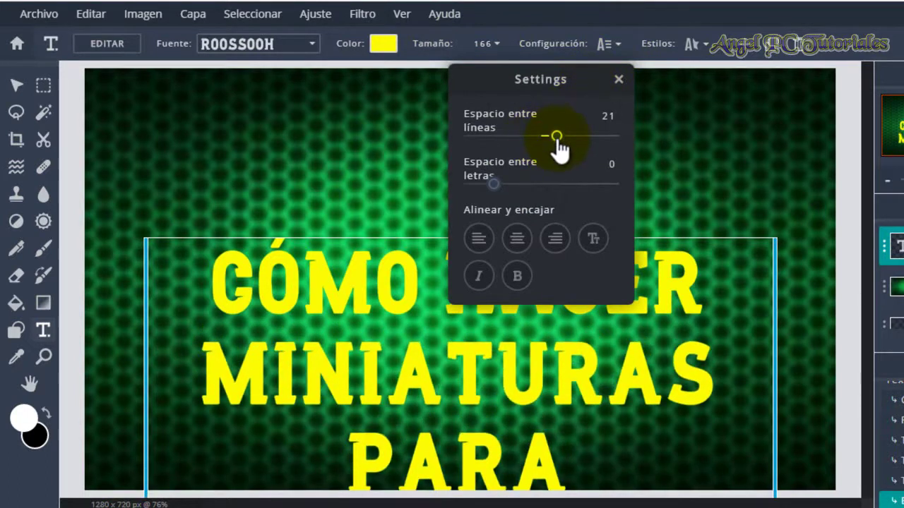
drag(492, 183, 502, 184)
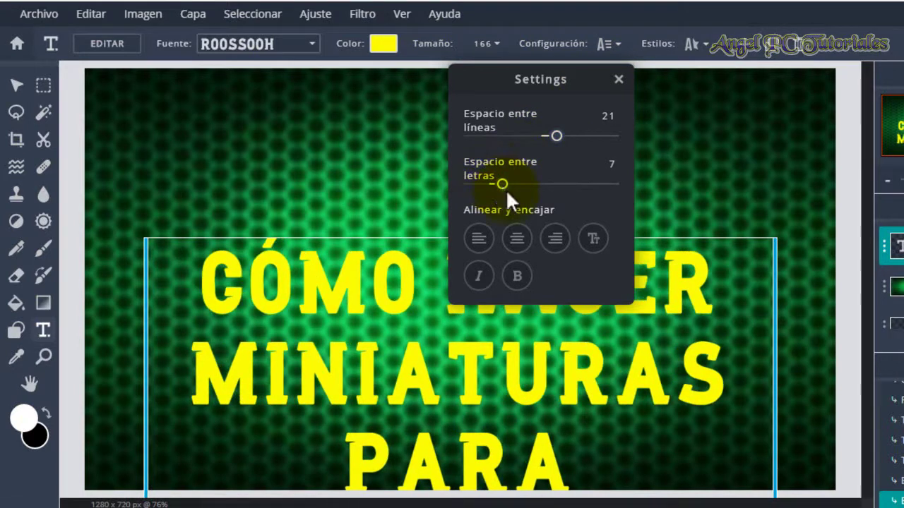
Left-align the title, leaving it neither italic nor bold
click(554, 238)
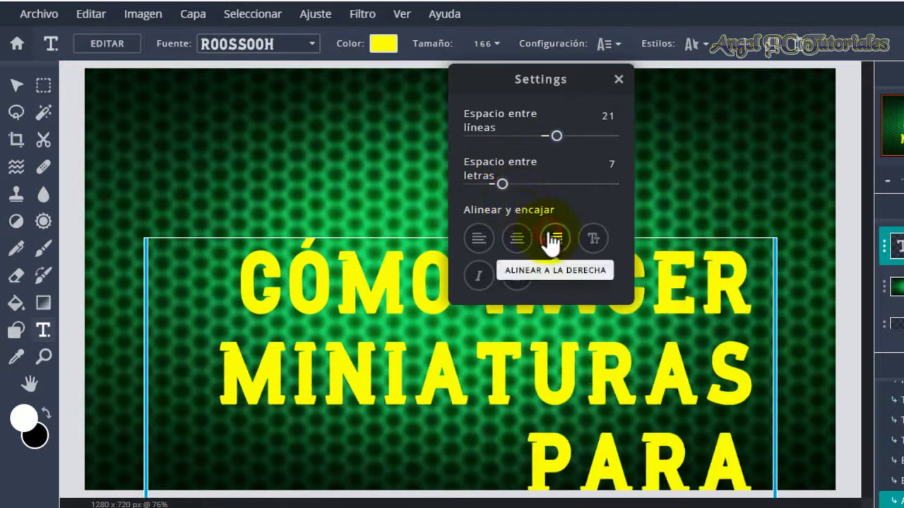
click(521, 240)
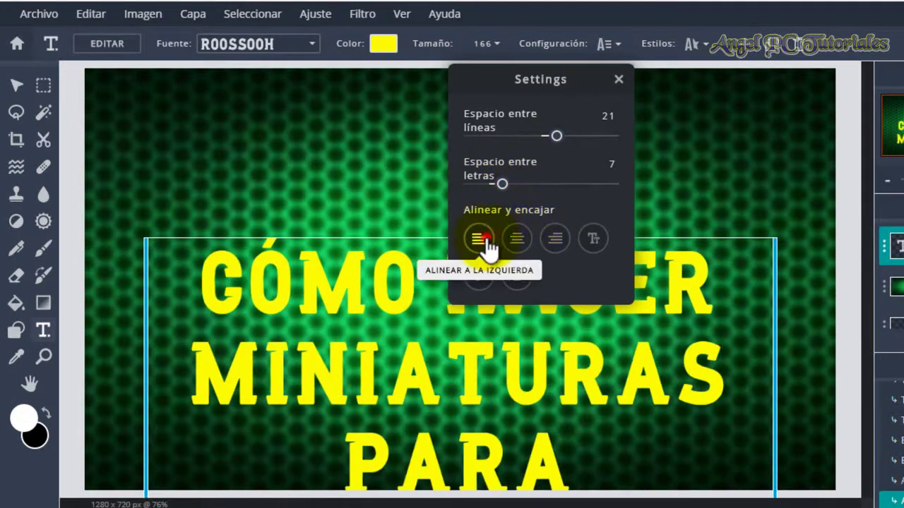
click(487, 239)
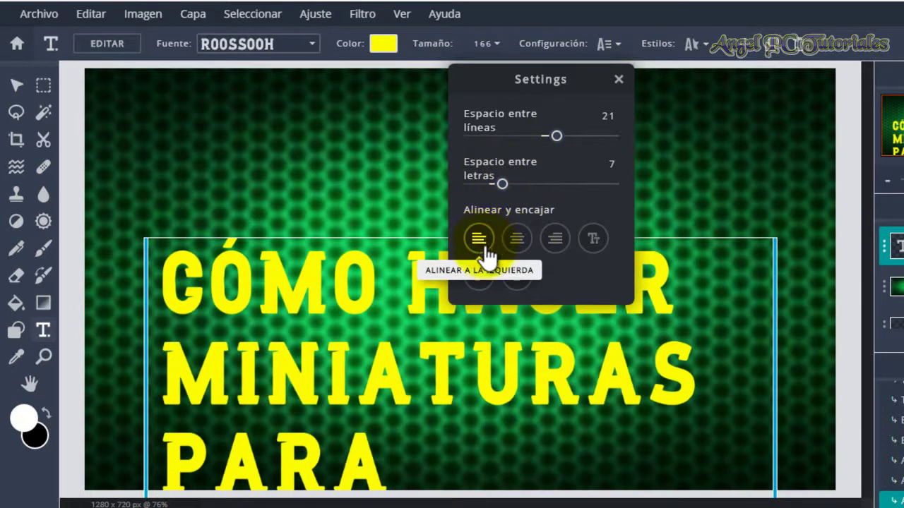
click(478, 275)
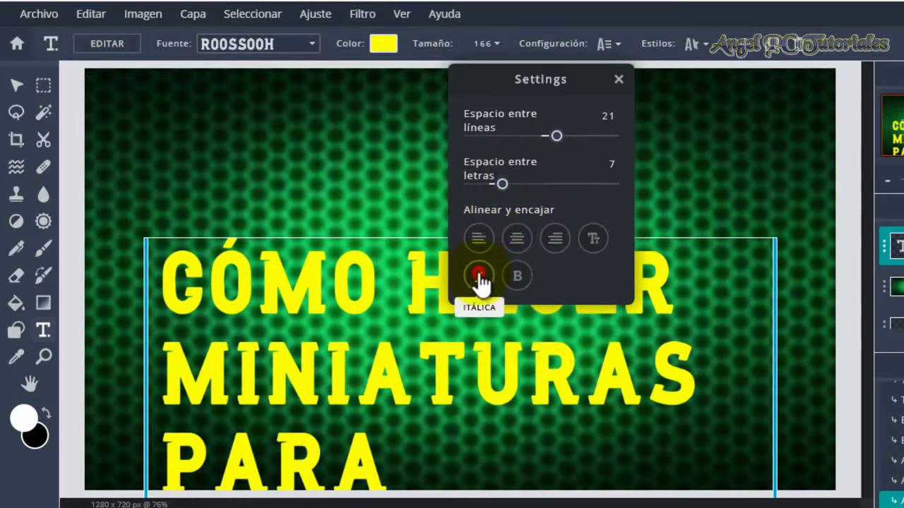
click(516, 277)
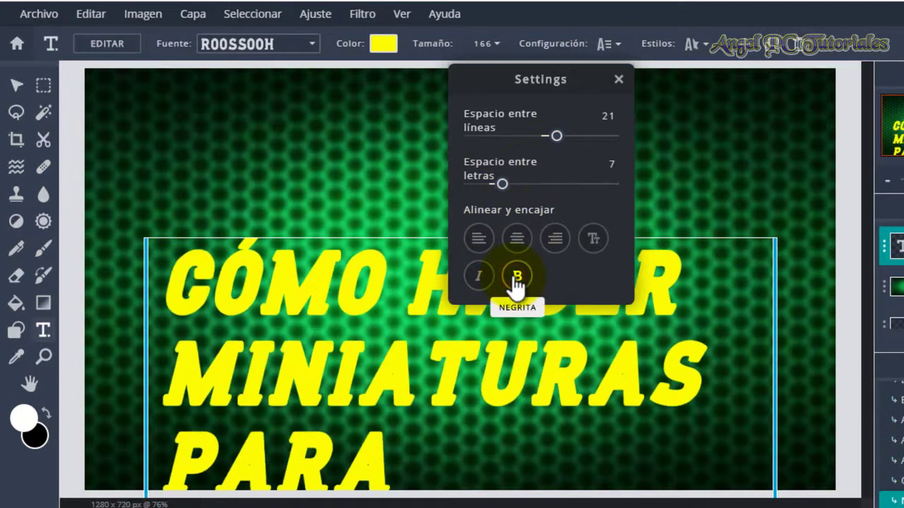
click(516, 277)
click(483, 276)
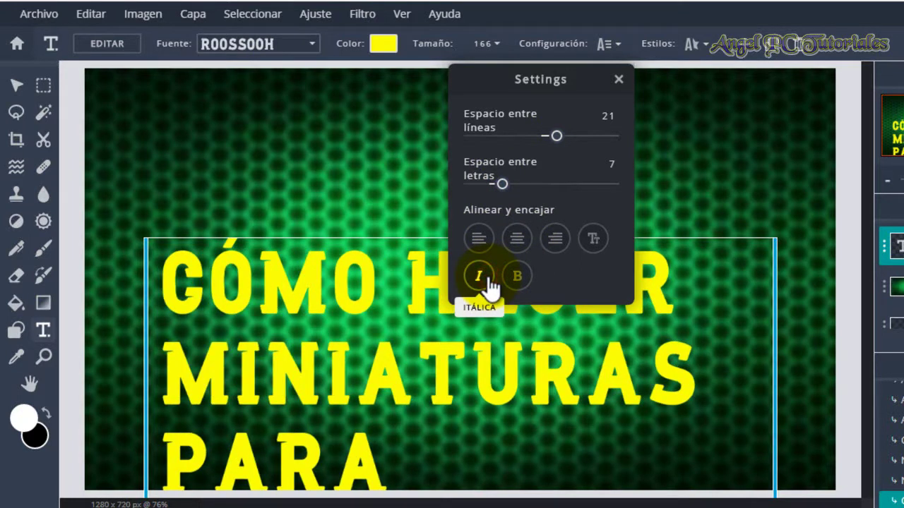
click(704, 40)
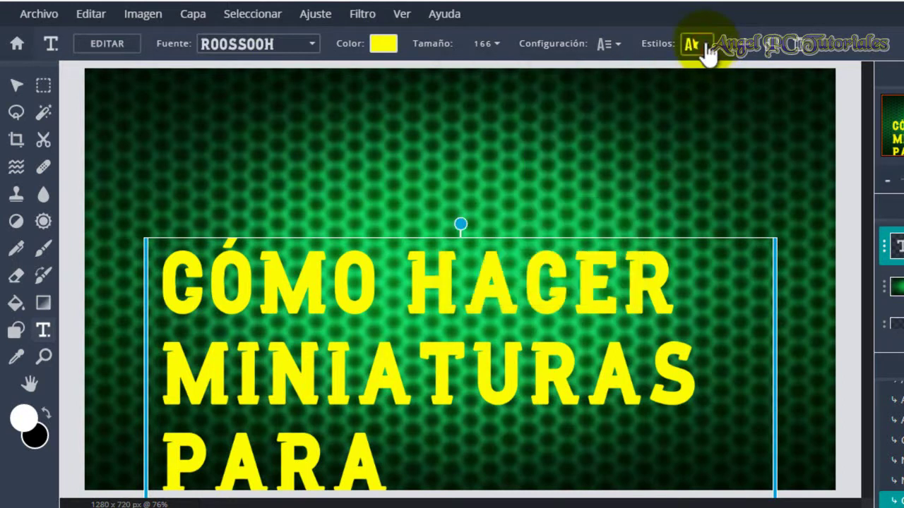
Try a white background box behind the title in line and word modes, then remove it
click(695, 44)
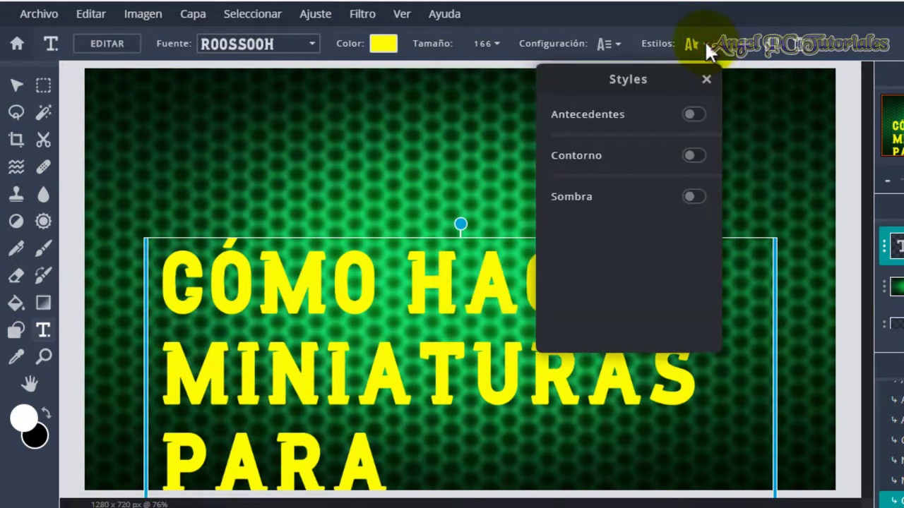
click(693, 115)
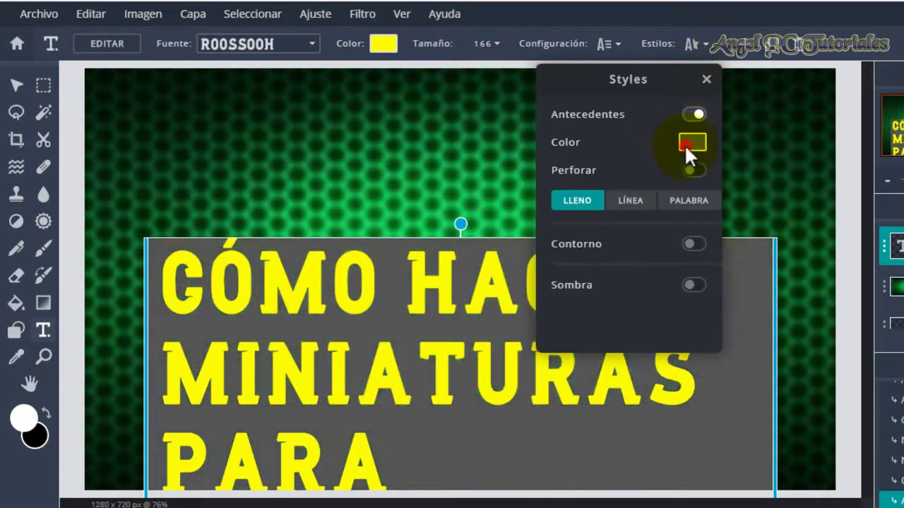
click(686, 145)
click(353, 158)
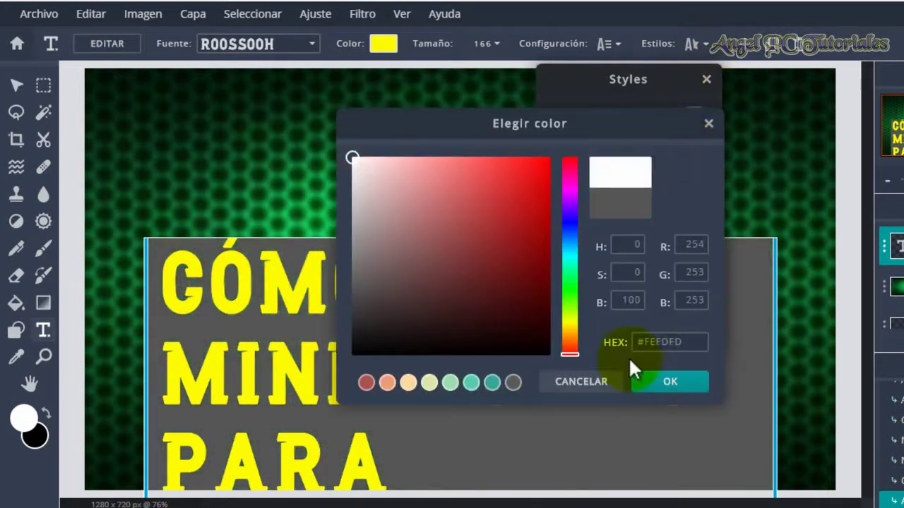
click(643, 374)
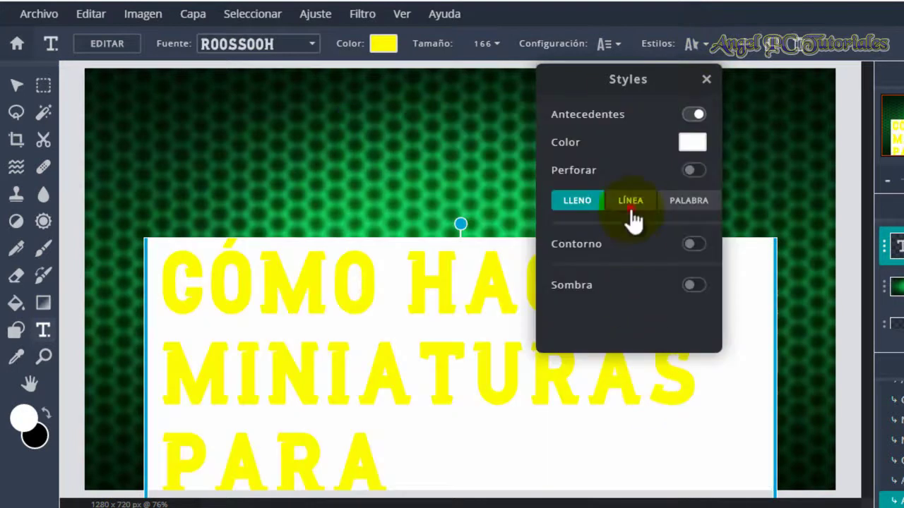
click(630, 204)
click(676, 206)
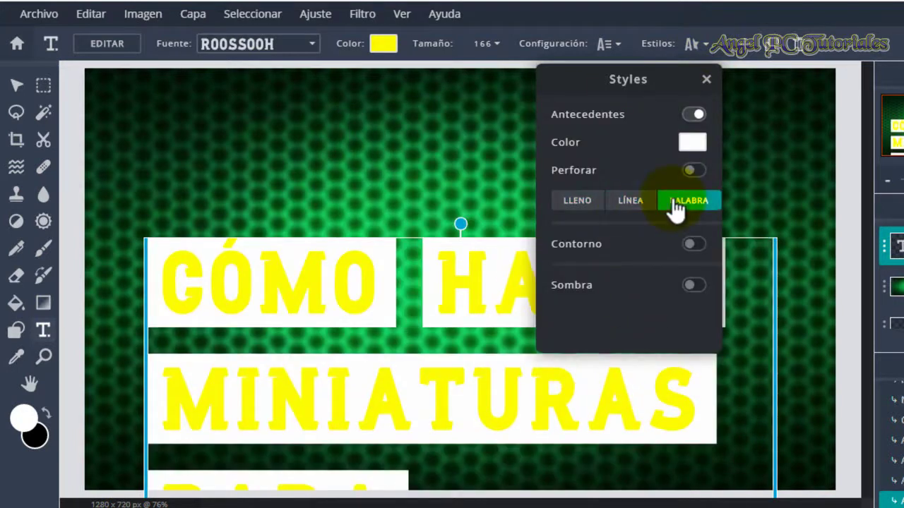
click(690, 115)
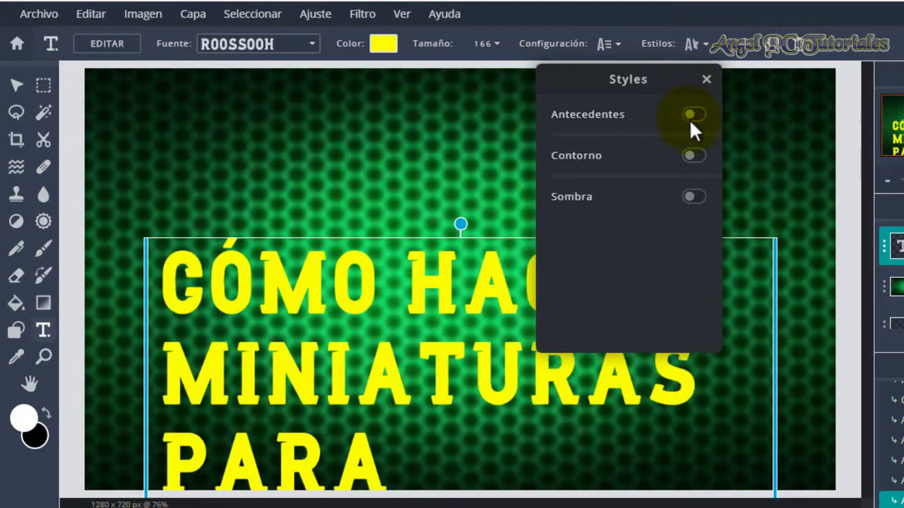
Add a near-black outline of size 4 to the title
click(695, 157)
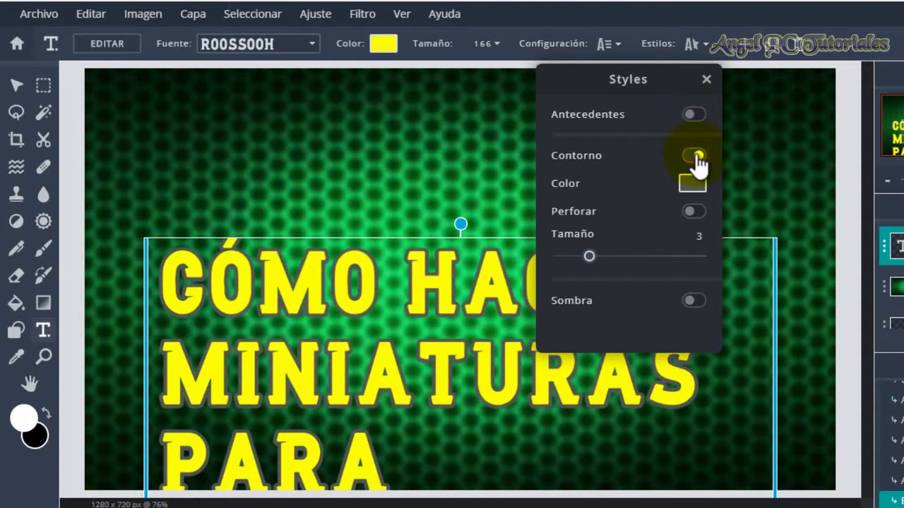
click(693, 185)
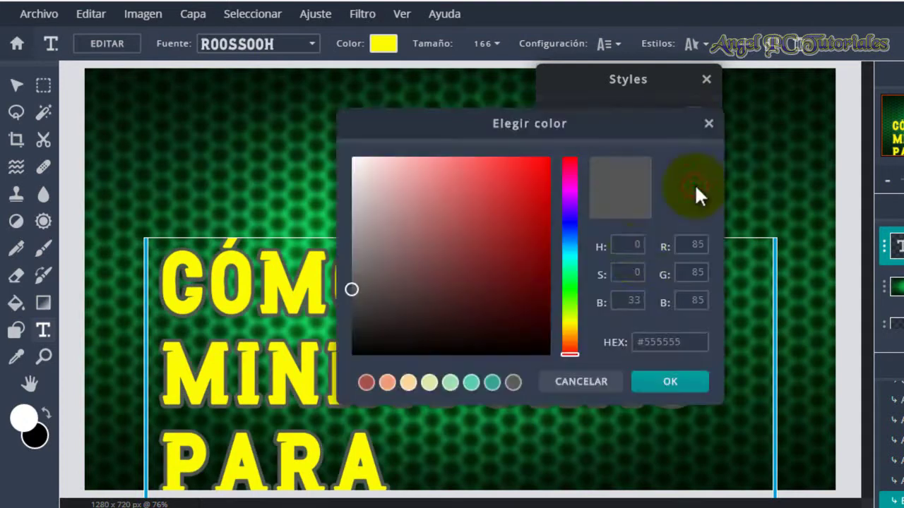
click(499, 350)
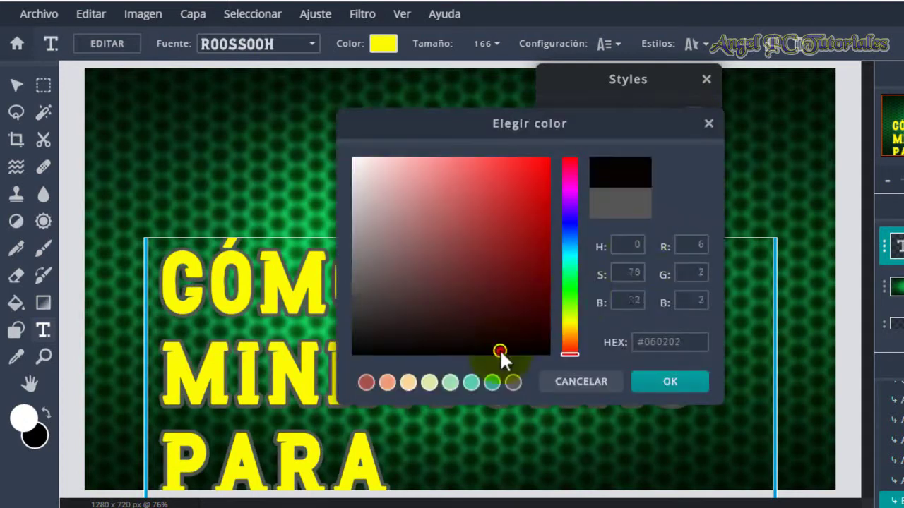
click(670, 384)
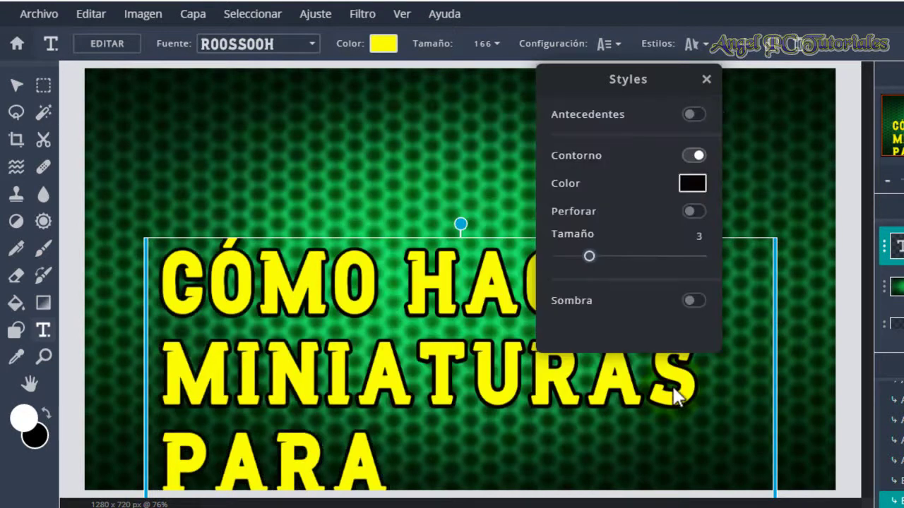
drag(590, 257, 597, 257)
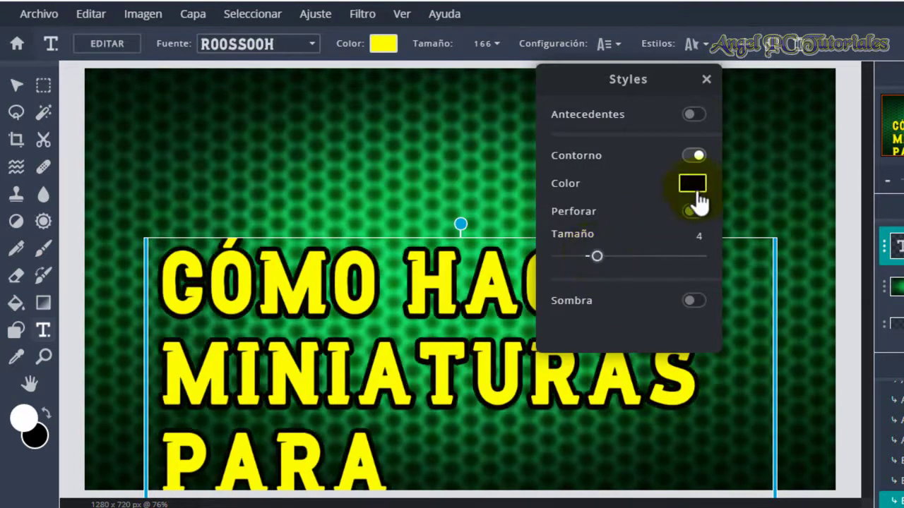
Add a black drop shadow at 34 opacity with horizontal offset 16
click(693, 302)
drag(717, 233, 718, 316)
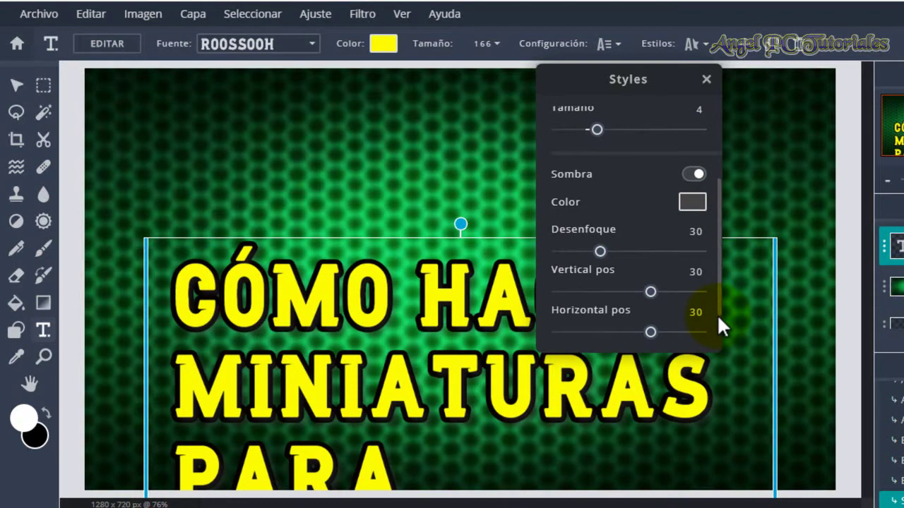
drag(650, 291, 644, 292)
drag(719, 308, 720, 345)
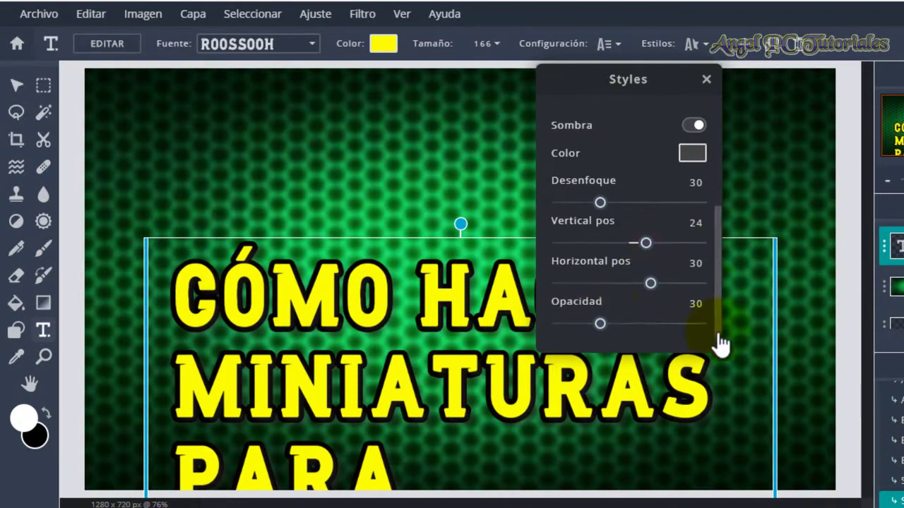
drag(600, 322, 605, 322)
click(690, 155)
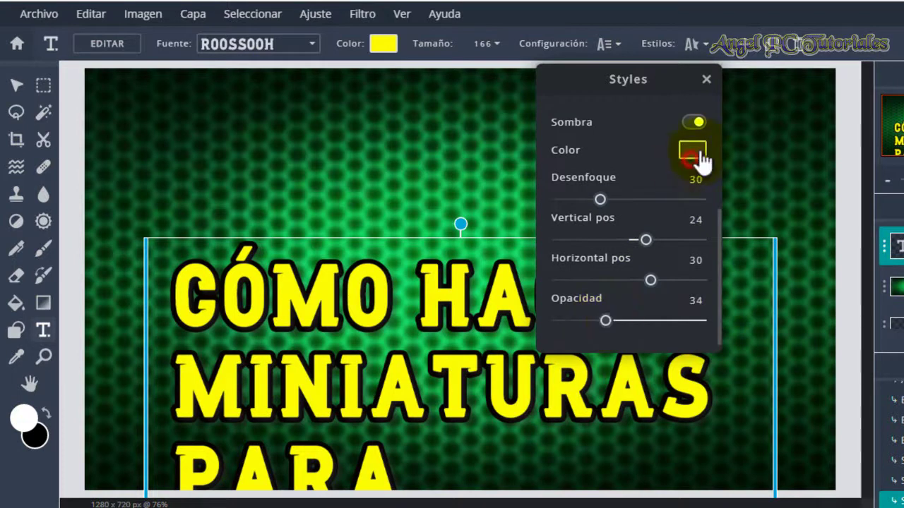
click(534, 356)
click(668, 381)
mouse_move(650, 281)
mouse_down()
mouse_move(639, 281)
mouse_move(654, 283)
mouse_up()
click(706, 79)
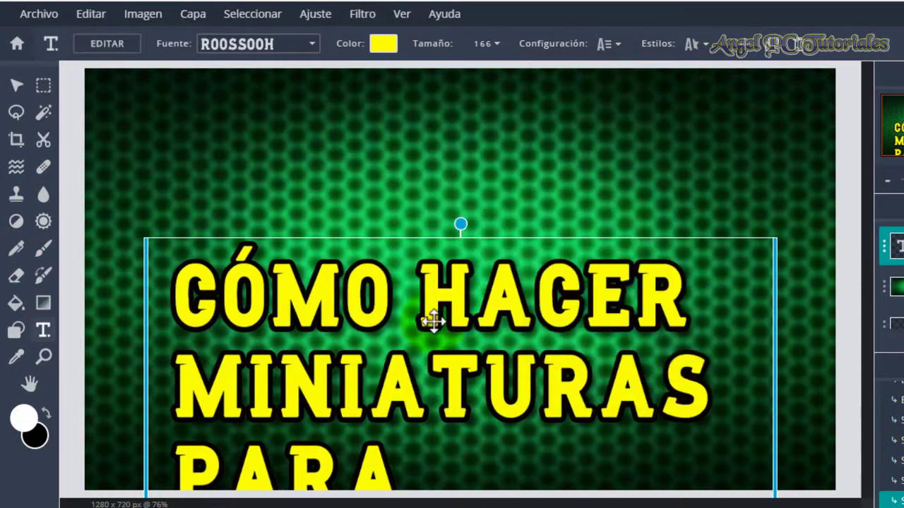
Move the title up toward the top-left corner, keeping it level after a trial tilt
mouse_move(433, 322)
mouse_down()
mouse_move(406, 285)
mouse_move(395, 197)
mouse_move(378, 196)
mouse_up()
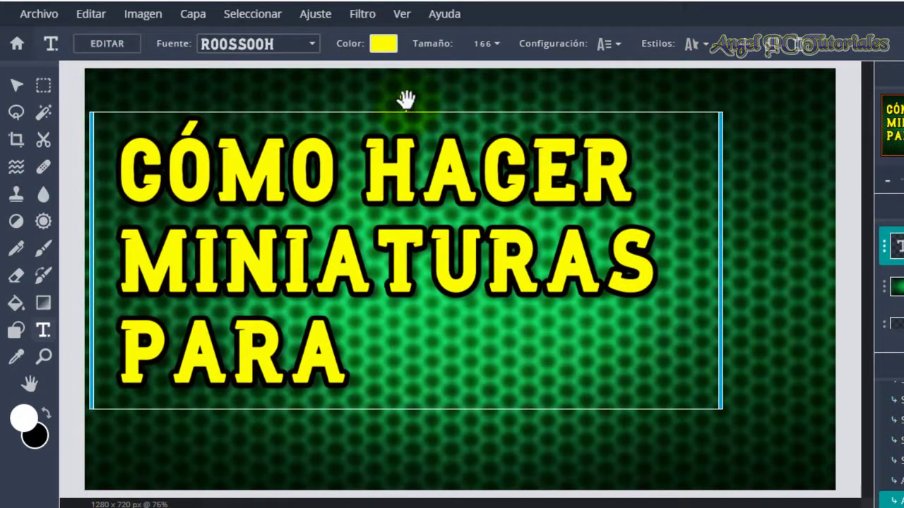
drag(406, 101, 382, 95)
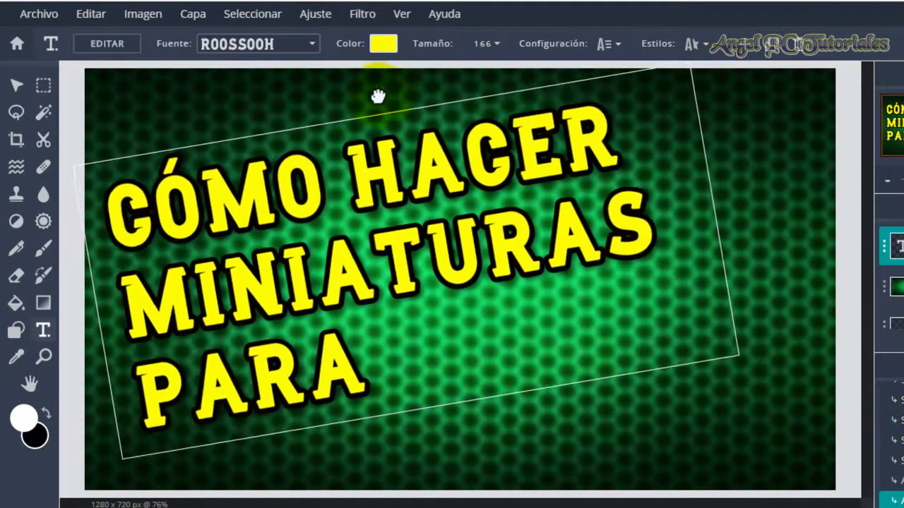
drag(377, 92, 407, 97)
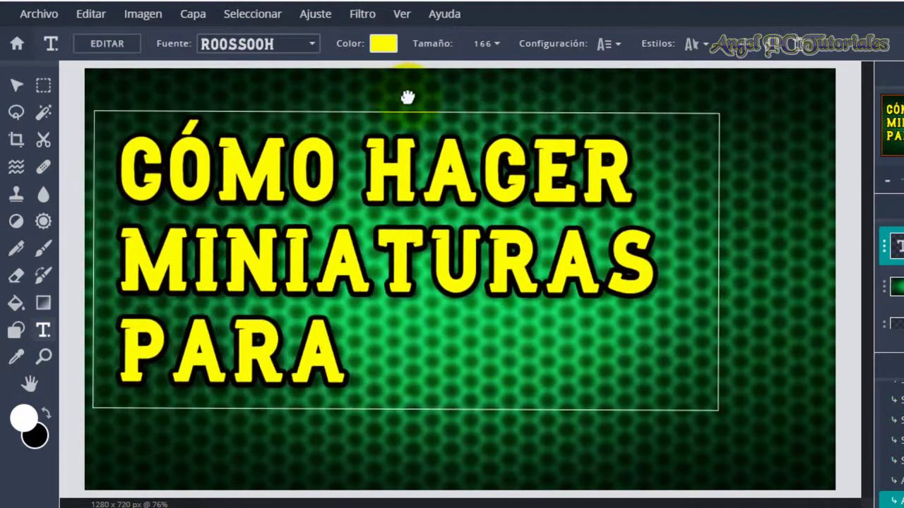
drag(424, 193, 403, 167)
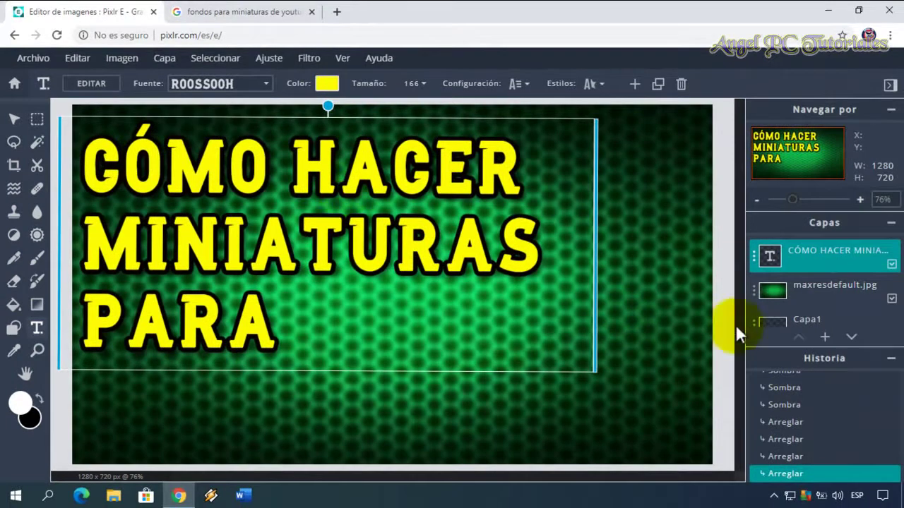
Add a new text layer reading 'ACTUALIZADO'
click(824, 336)
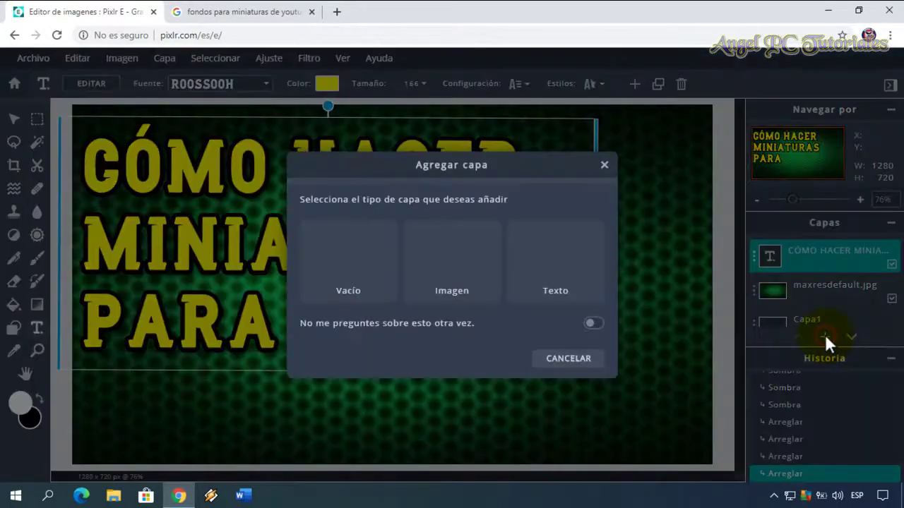
click(555, 261)
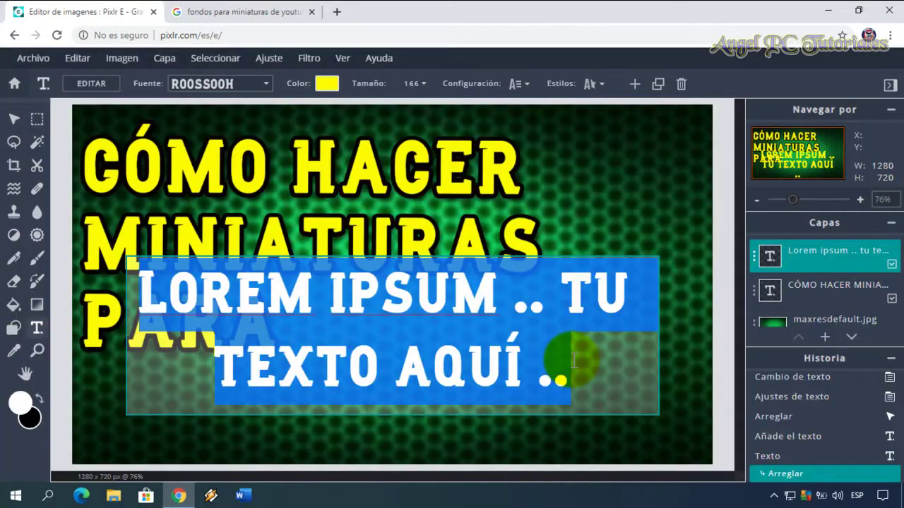
key(BackSpace)
text(ACTUALIZADO)
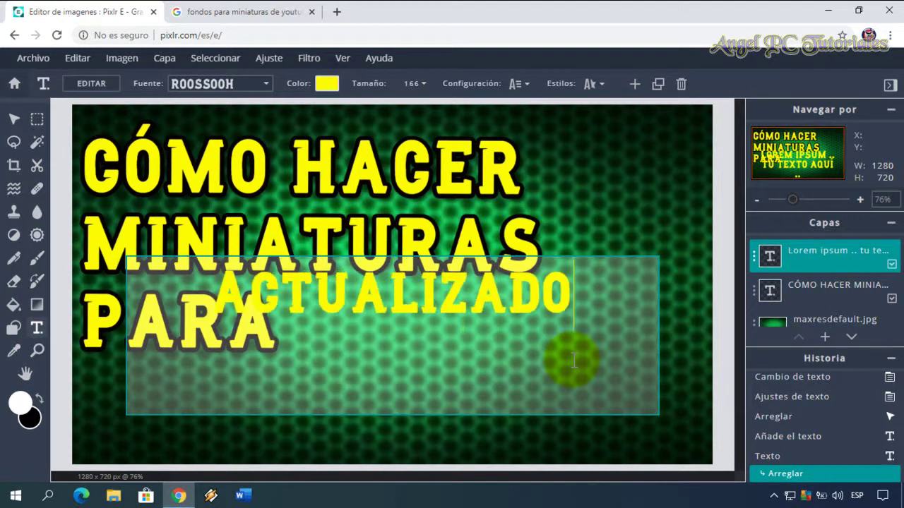
click(100, 81)
Set the label to the Brooklyn font in blue at size 135
click(269, 88)
scroll(275, 212, up, 10)
scroll(212, 183, up, 3)
click(212, 192)
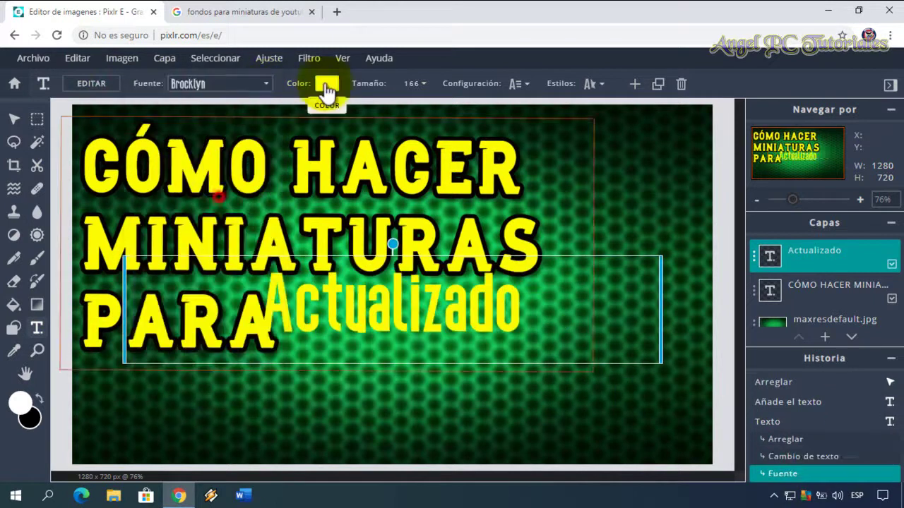
click(326, 83)
click(486, 235)
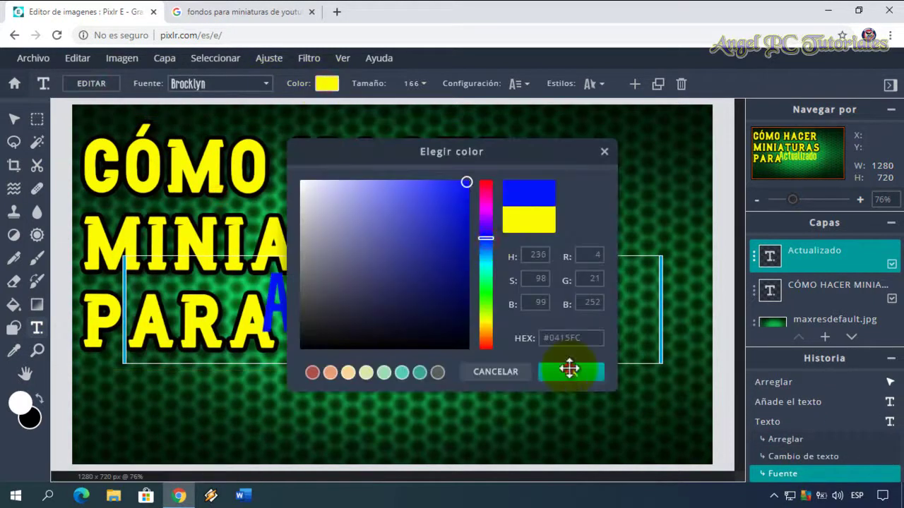
click(571, 371)
click(423, 83)
drag(333, 107, 326, 106)
Give the label line spacing 10 and make it bold
click(517, 83)
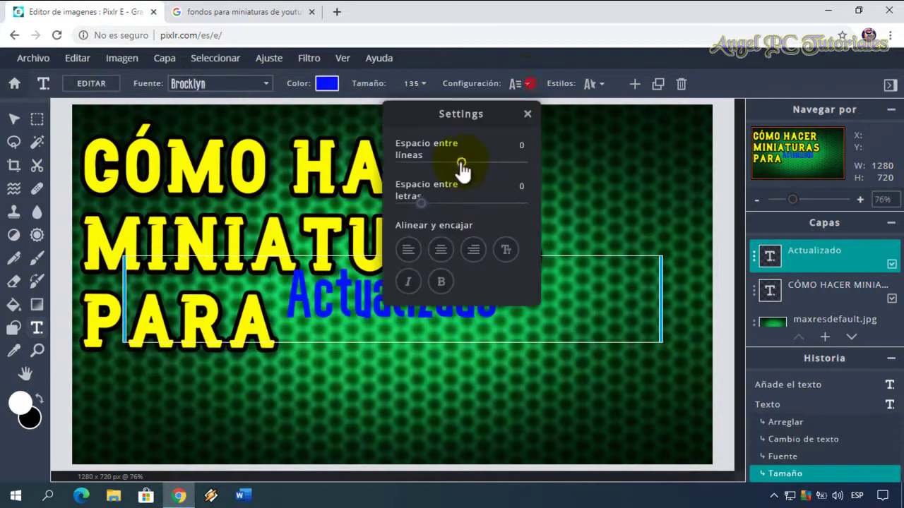
drag(459, 163, 468, 163)
click(409, 282)
click(441, 281)
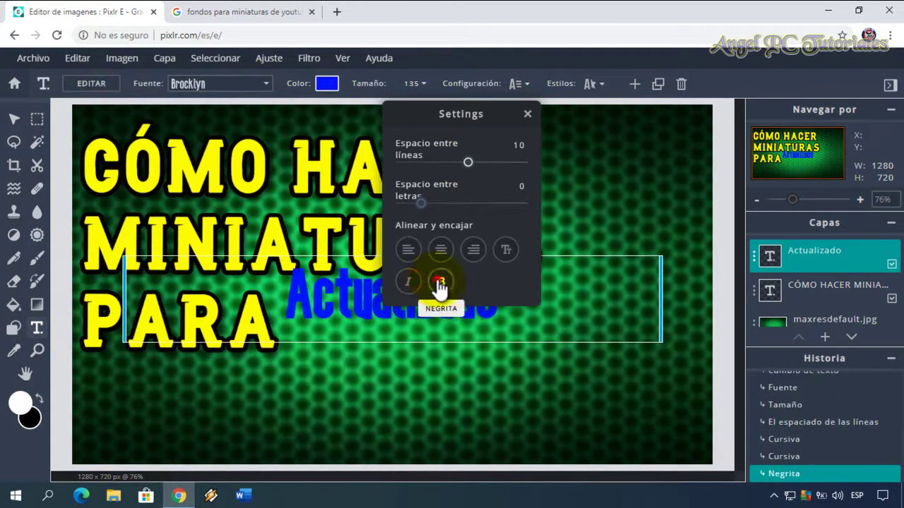
Add a black outline around the label text
click(593, 83)
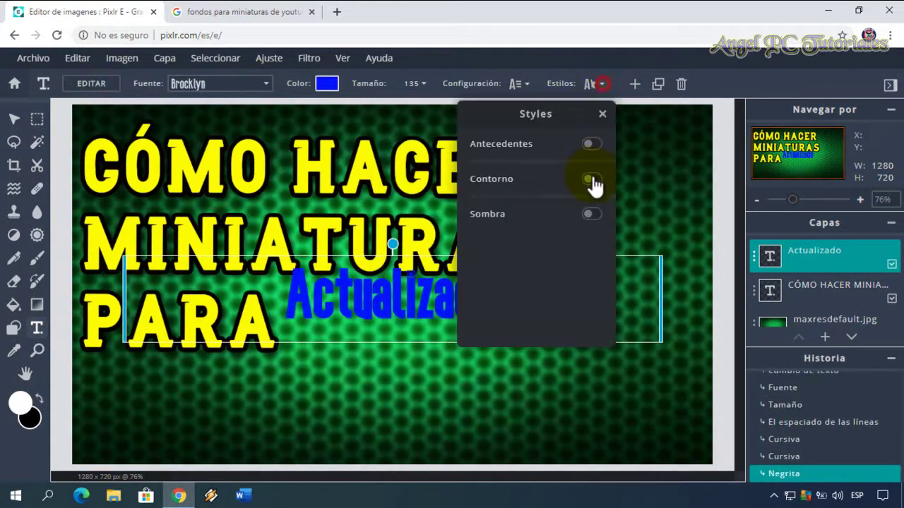
click(592, 179)
click(593, 203)
click(461, 347)
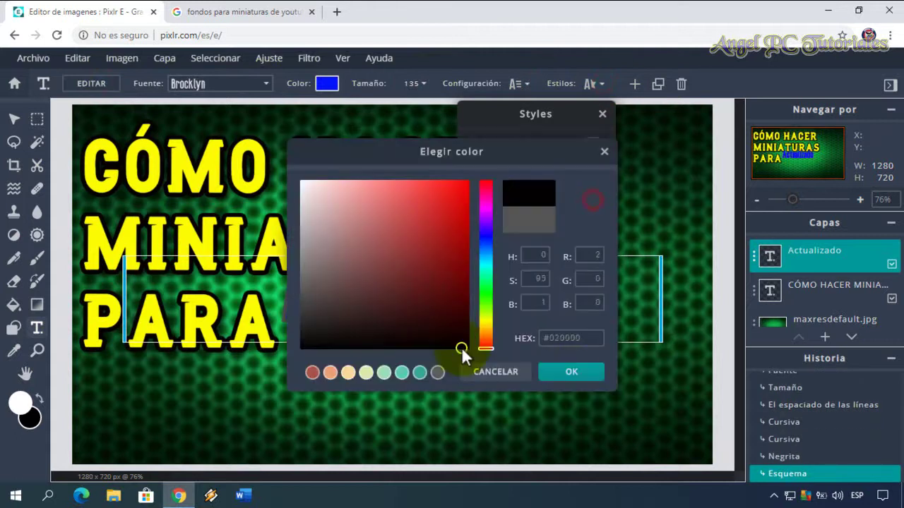
click(572, 379)
Put a white background band behind the label, fitted to the text line
click(593, 144)
click(547, 224)
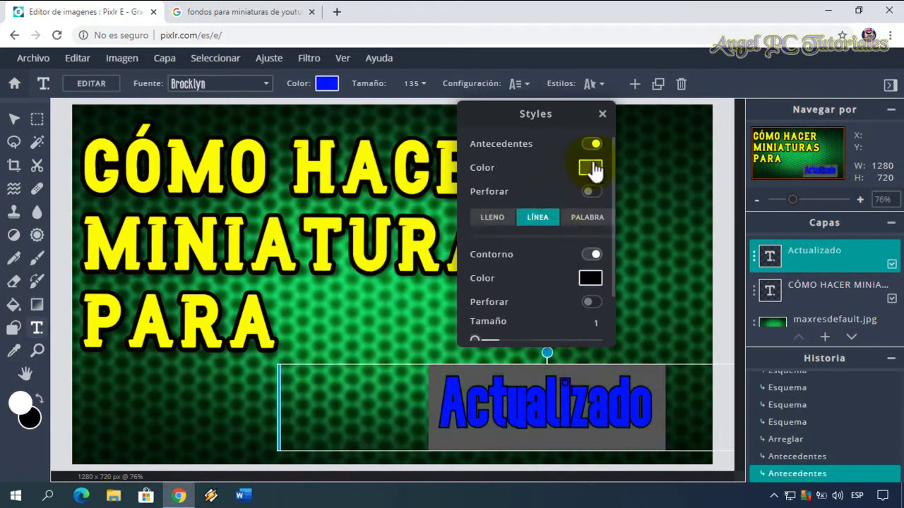
click(590, 168)
click(303, 184)
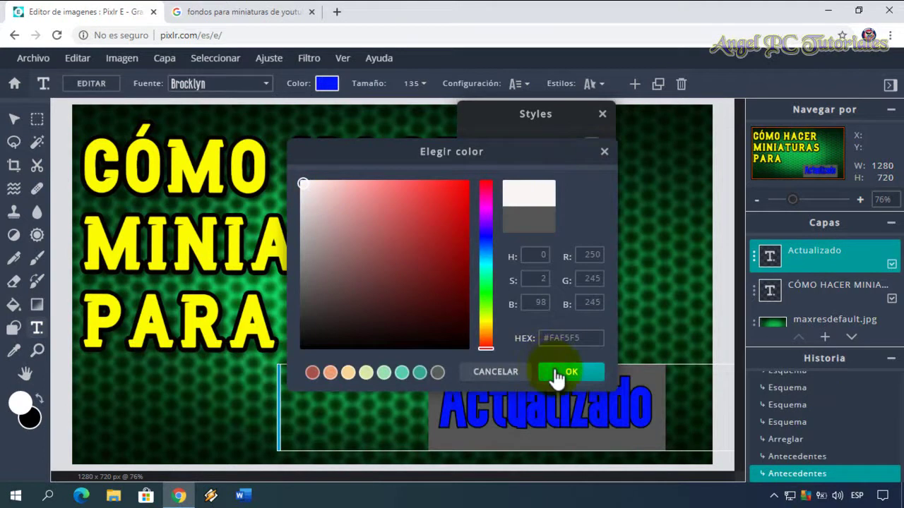
click(555, 373)
click(587, 219)
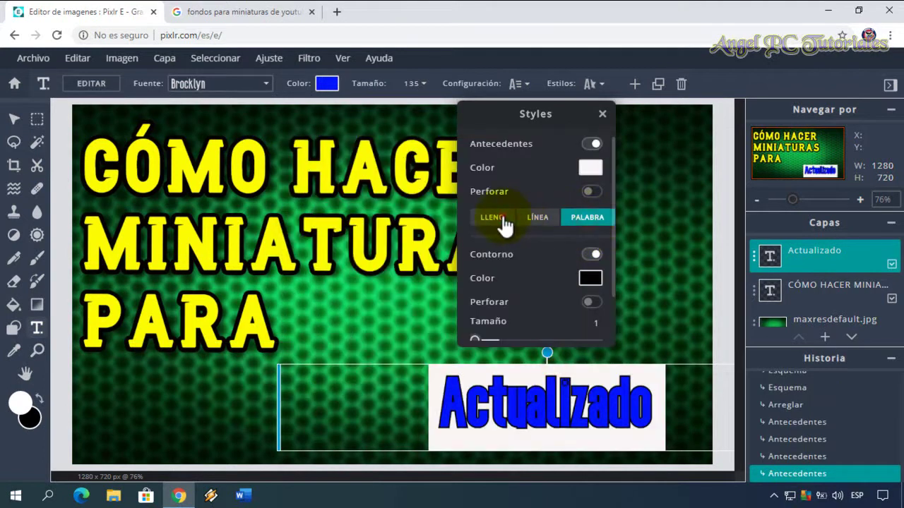
click(503, 220)
click(533, 220)
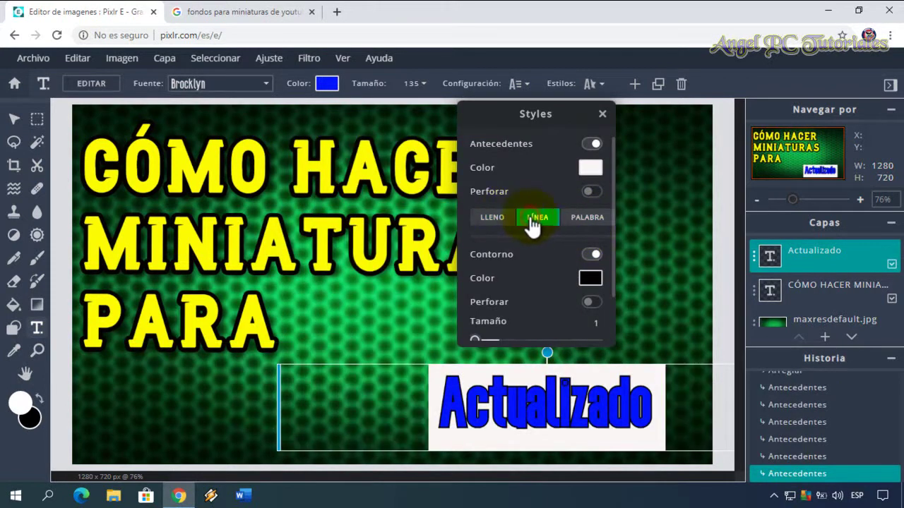
click(602, 114)
Tilt the label counter-clockwise and place it in the lower-right corner
drag(547, 347, 532, 353)
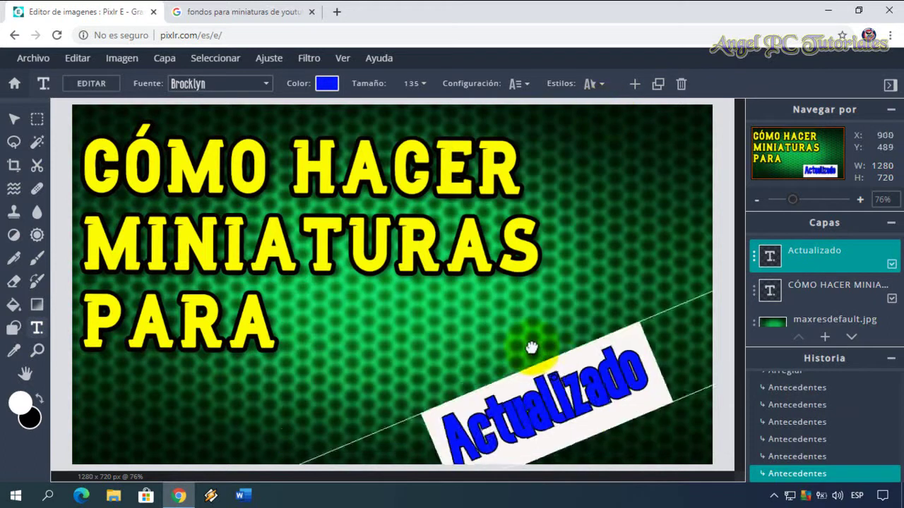
drag(557, 424, 606, 416)
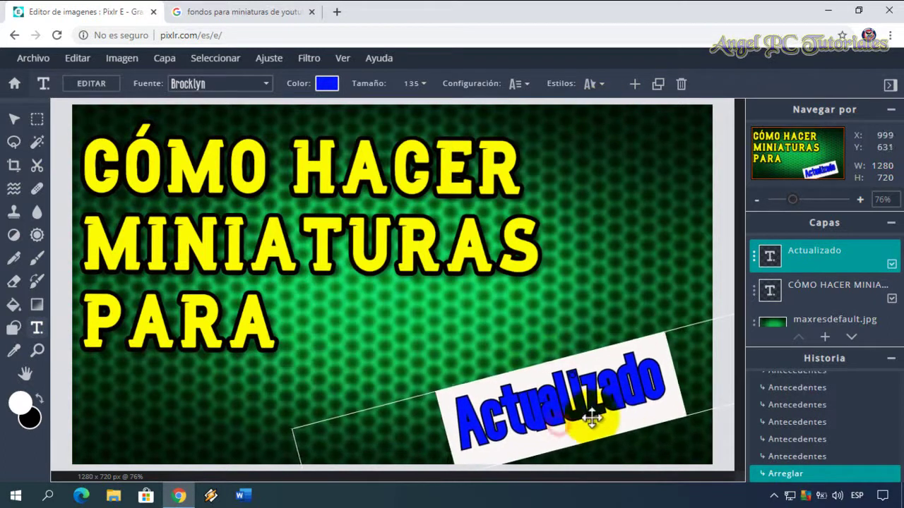
click(606, 417)
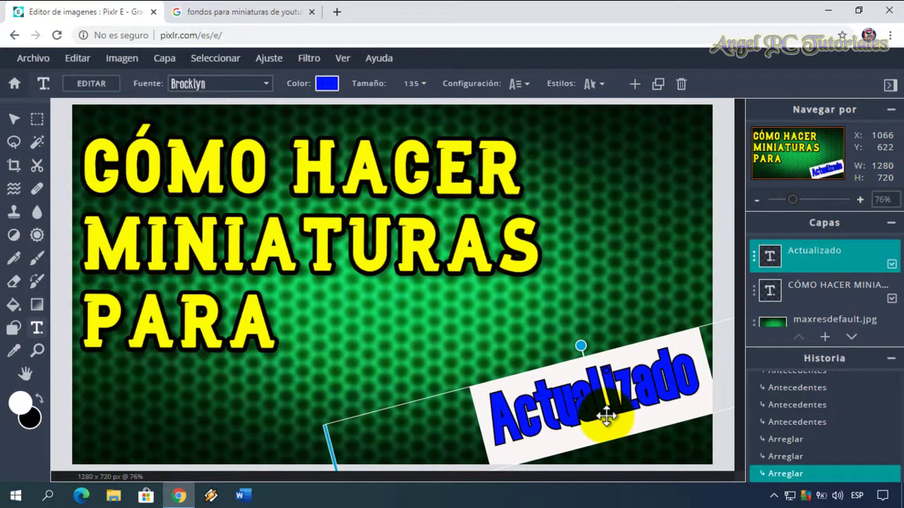
Search Google Images for 'youtube png'
key(ctrl+Tab)
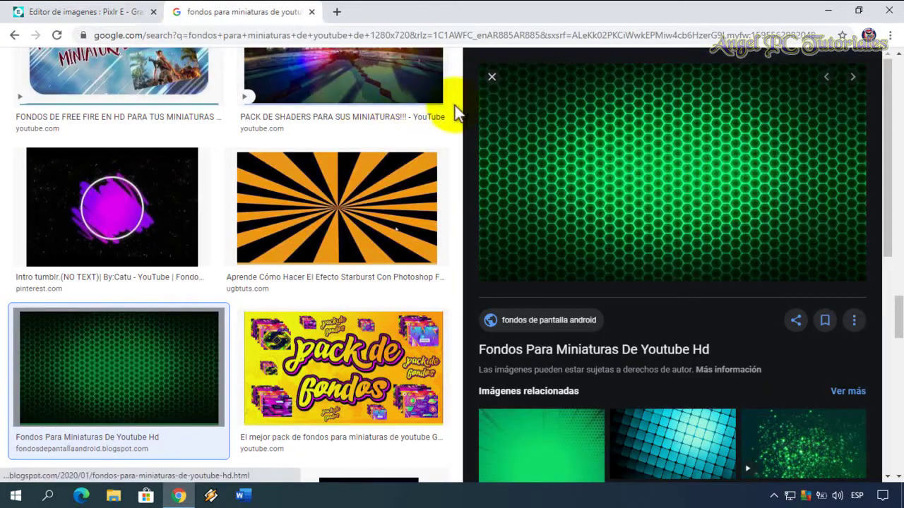
drag(899, 208, 901, 65)
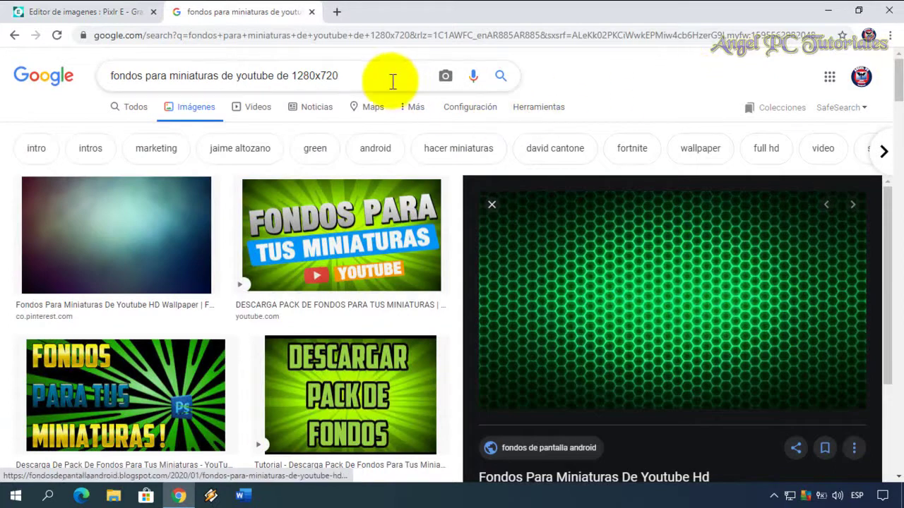
triple_click(370, 80)
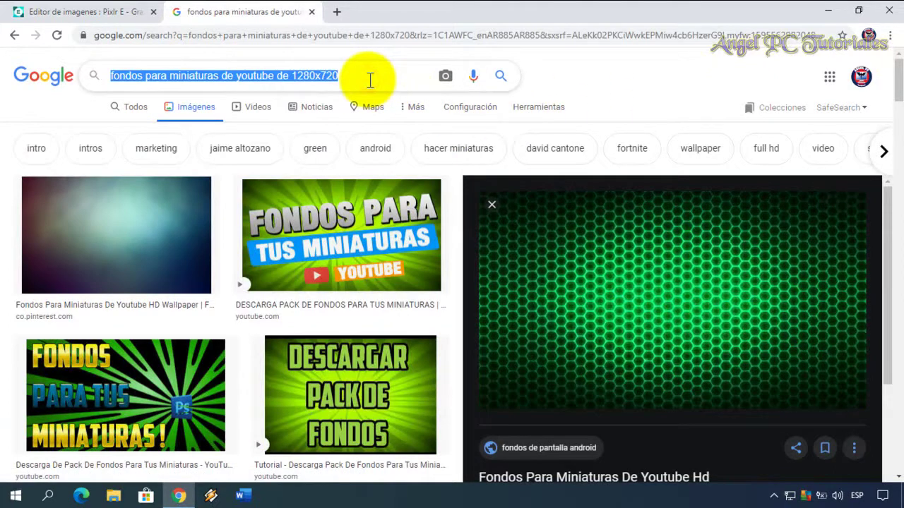
key(BackSpace)
text(youtube png)
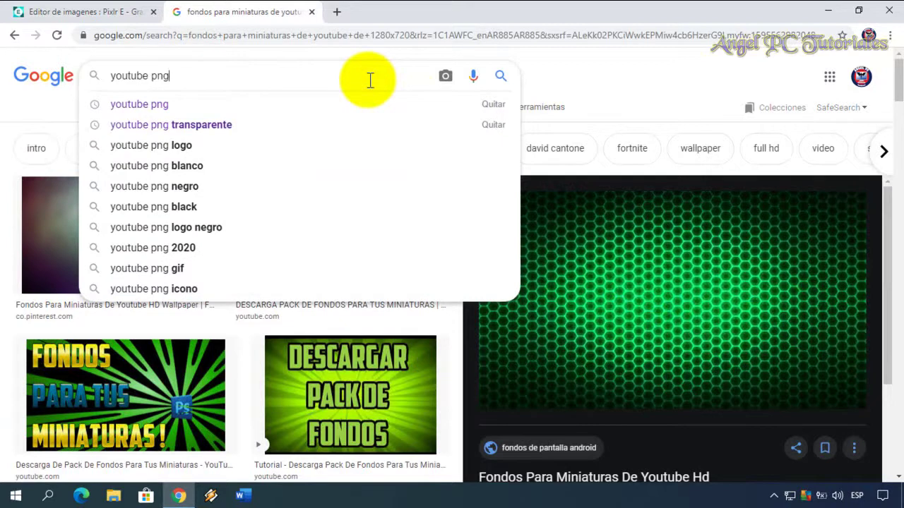
key(Return)
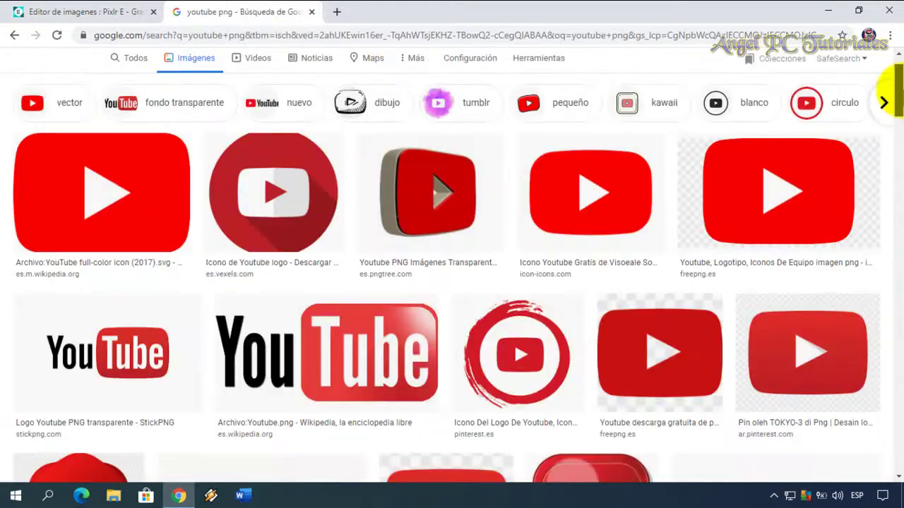
Save the Wikipedia YouTube logo to the computer as 1280px-Youtube.png
click(364, 373)
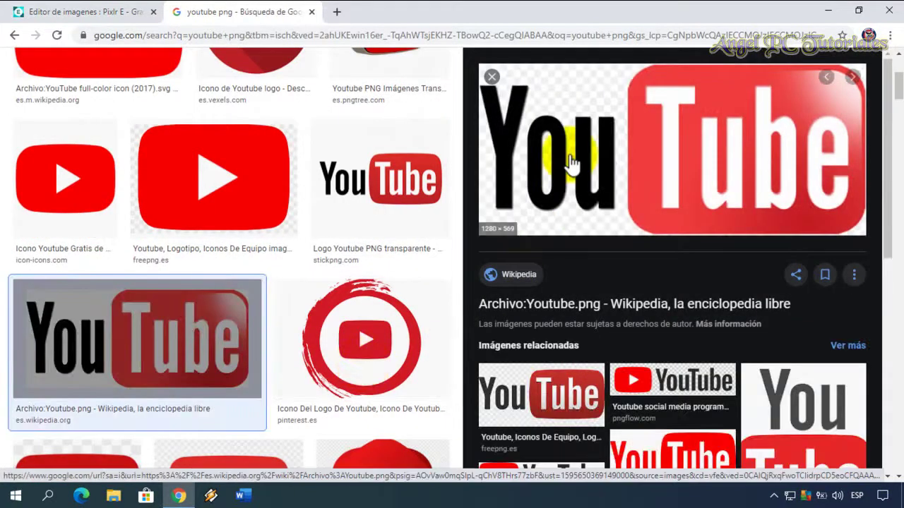
right_click(572, 163)
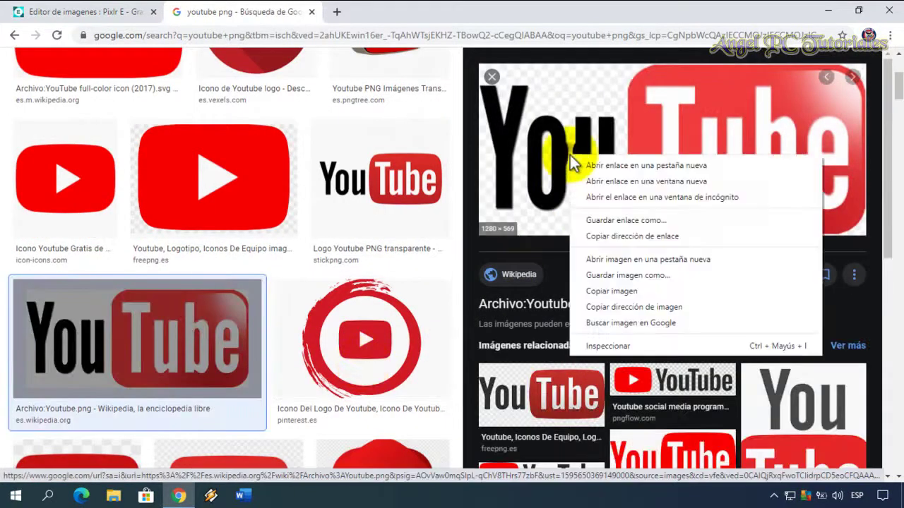
click(626, 270)
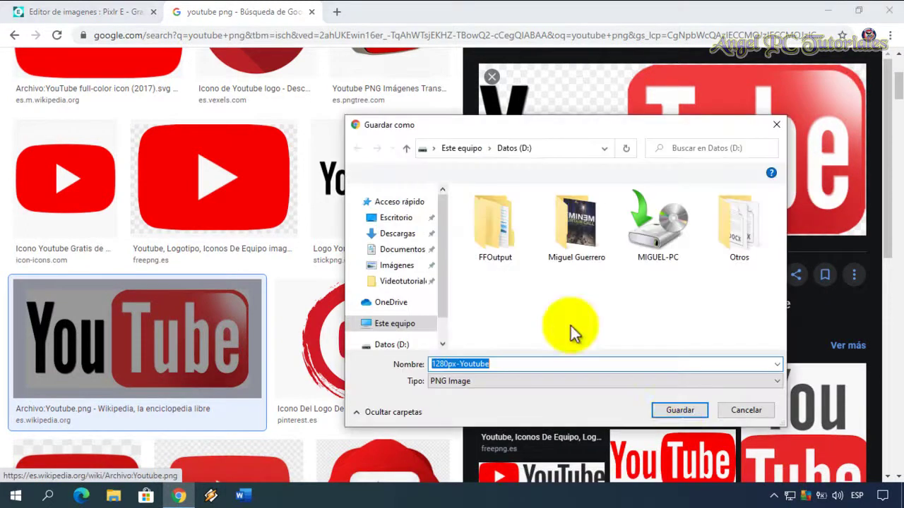
click(671, 410)
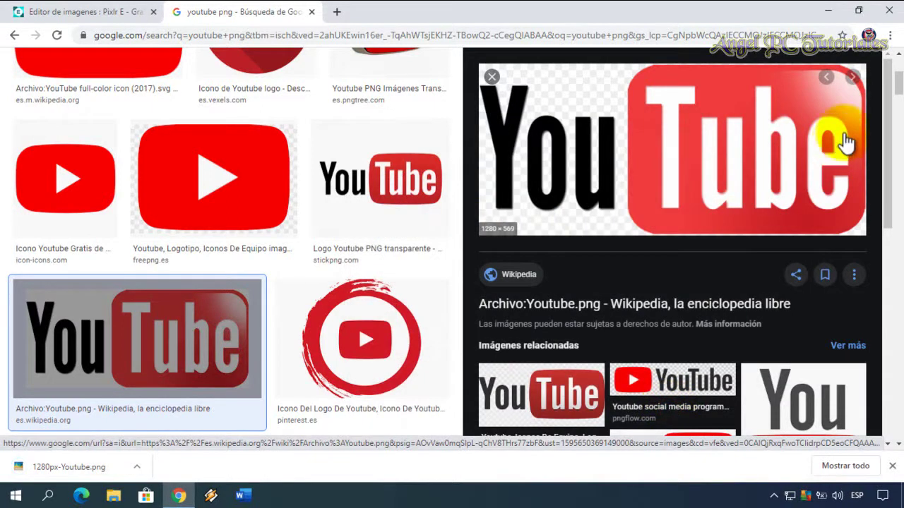
scroll(887, 78, up, 3)
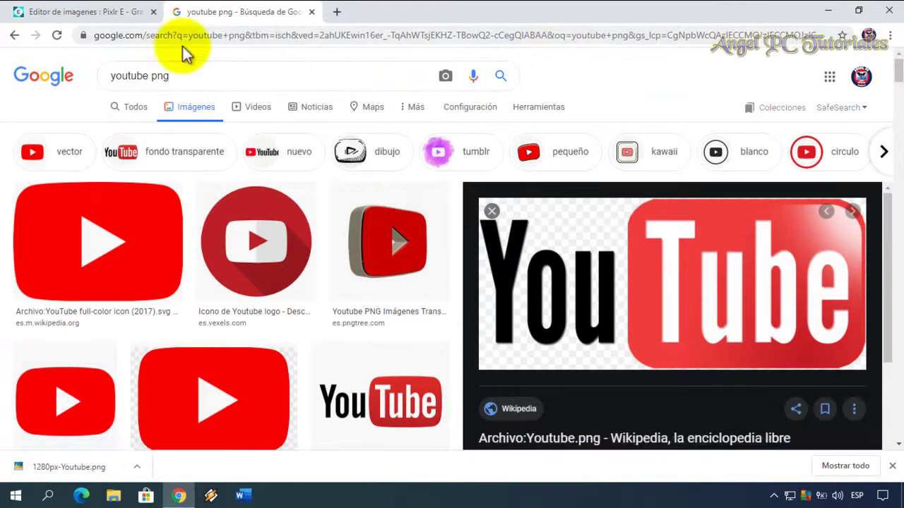
Change the image search to 'emoji png'
double_click(129, 75)
text(emoji)
key(Return)
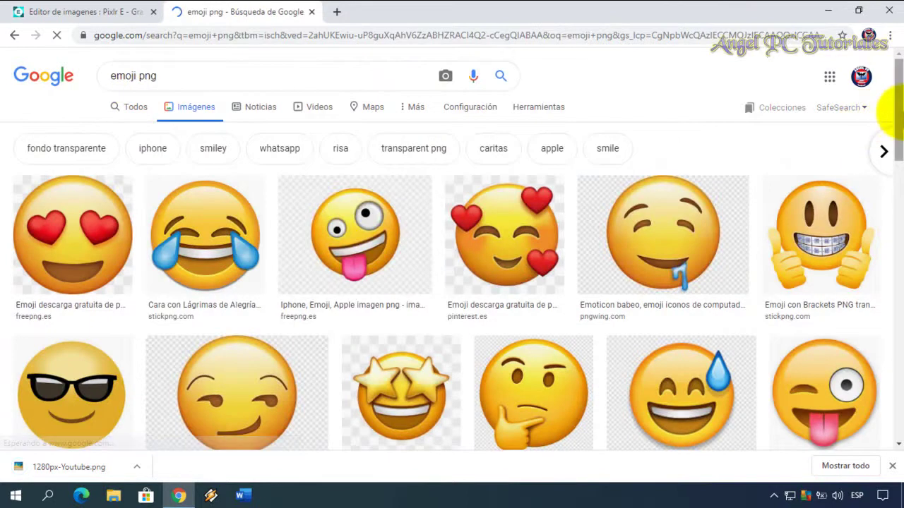
drag(895, 113, 895, 283)
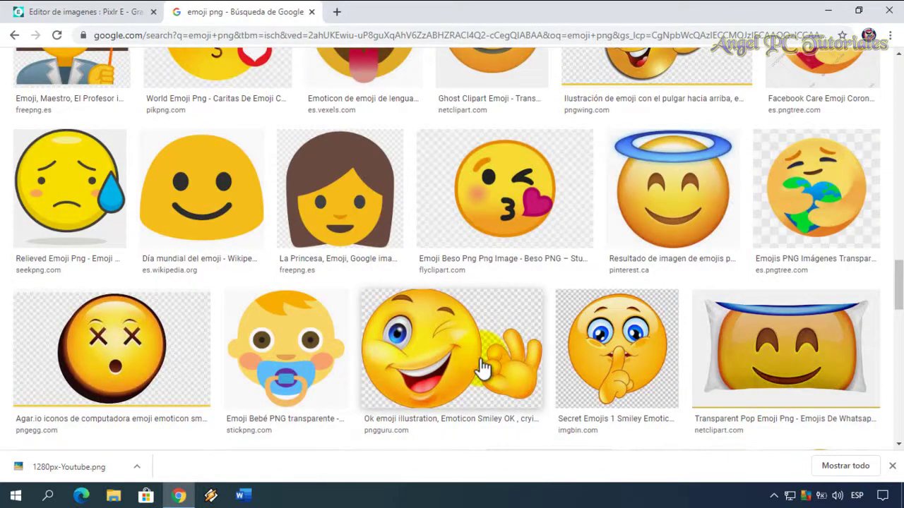
Save the winking OK-sign emoji as emoticon-smiley-ok-clip-art-crying-emoji.jpg
click(480, 367)
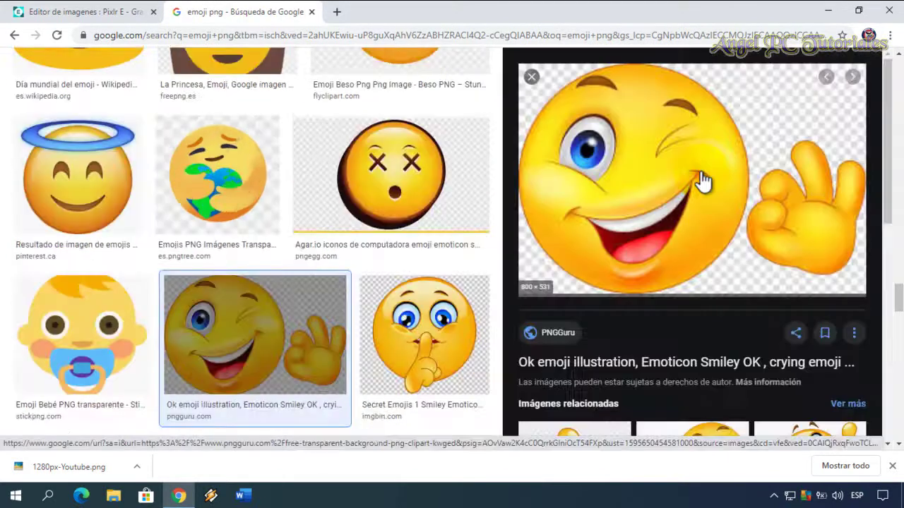
right_click(701, 174)
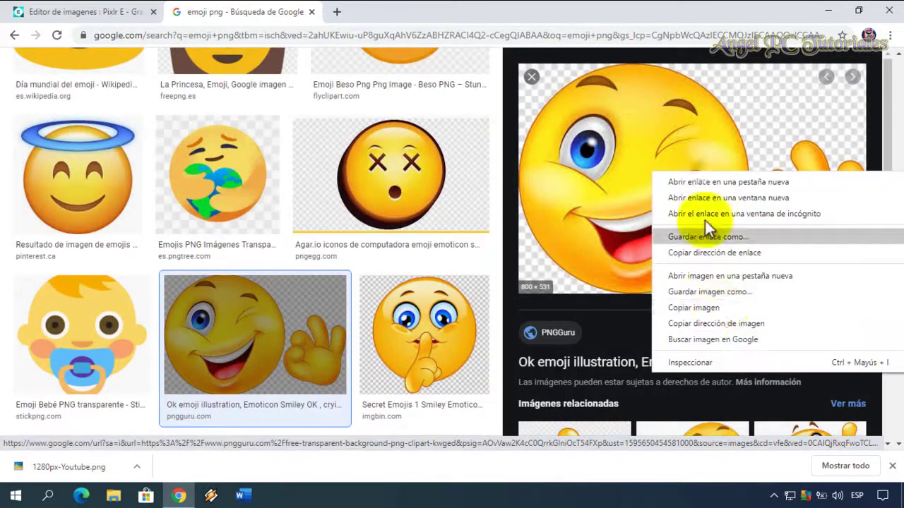
click(709, 291)
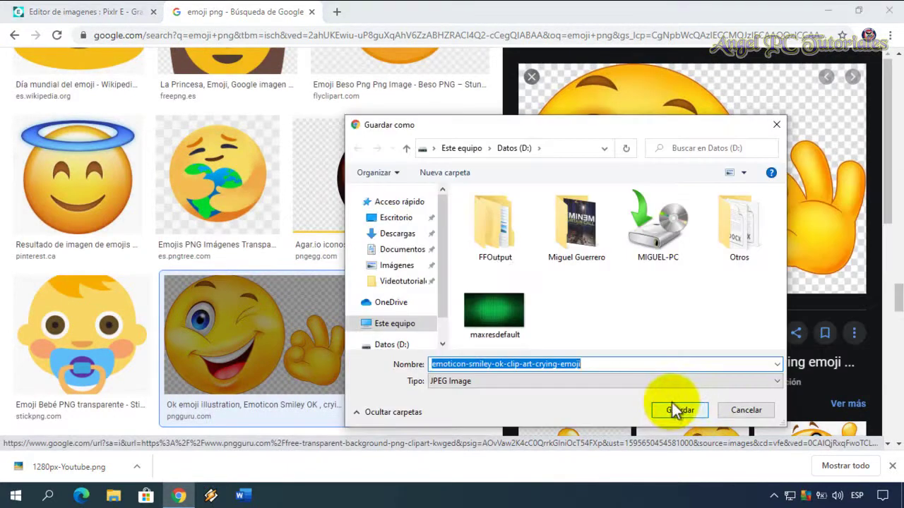
click(680, 412)
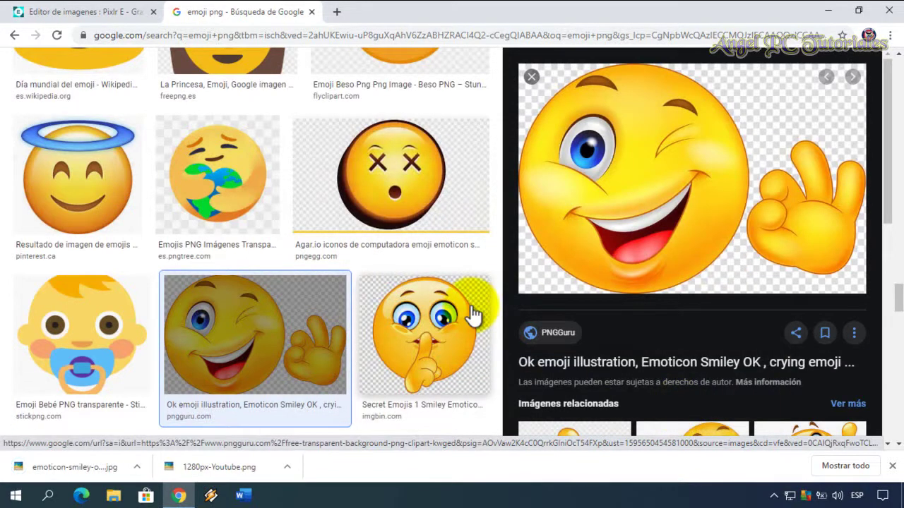
Close the Google tab and add 1280px-Youtube.png as an image layer in the thumbnail
click(311, 13)
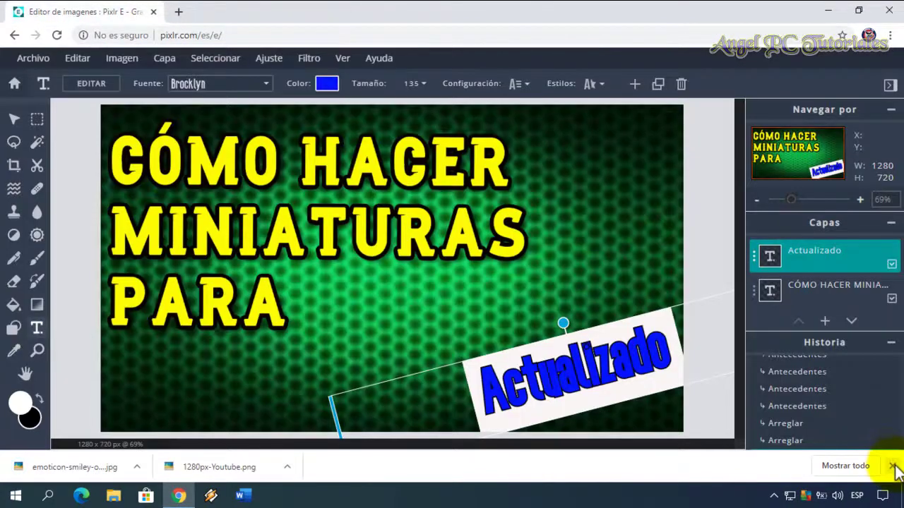
click(893, 466)
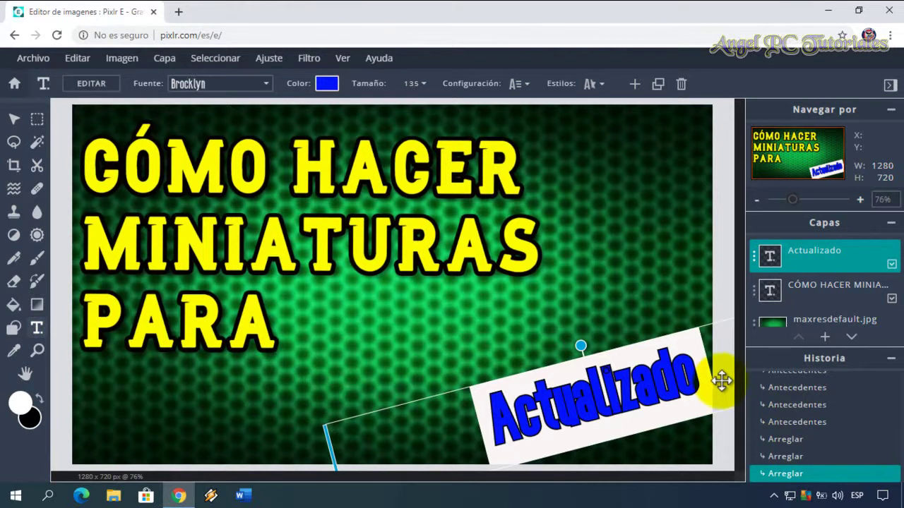
click(824, 337)
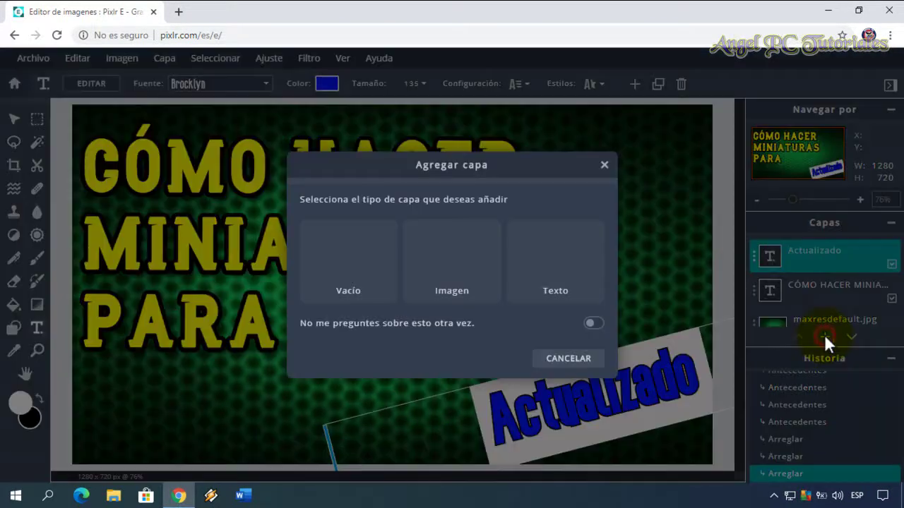
click(434, 266)
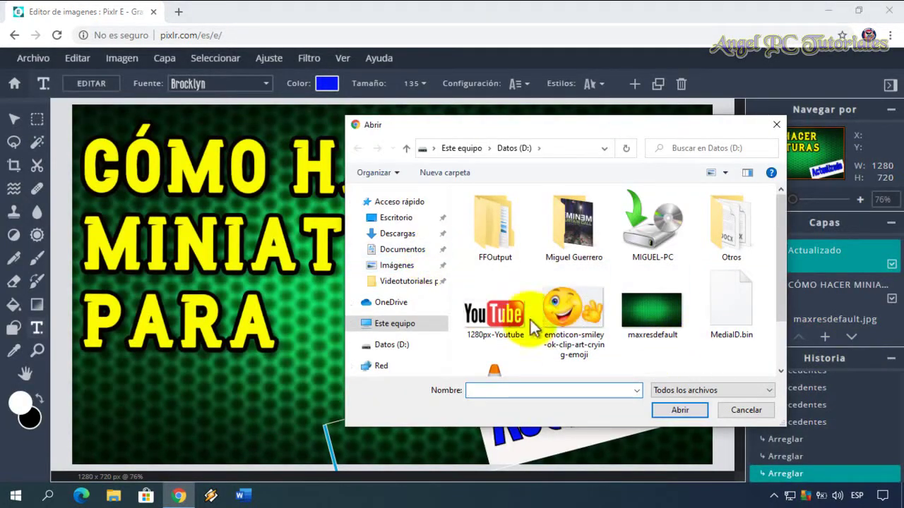
click(504, 327)
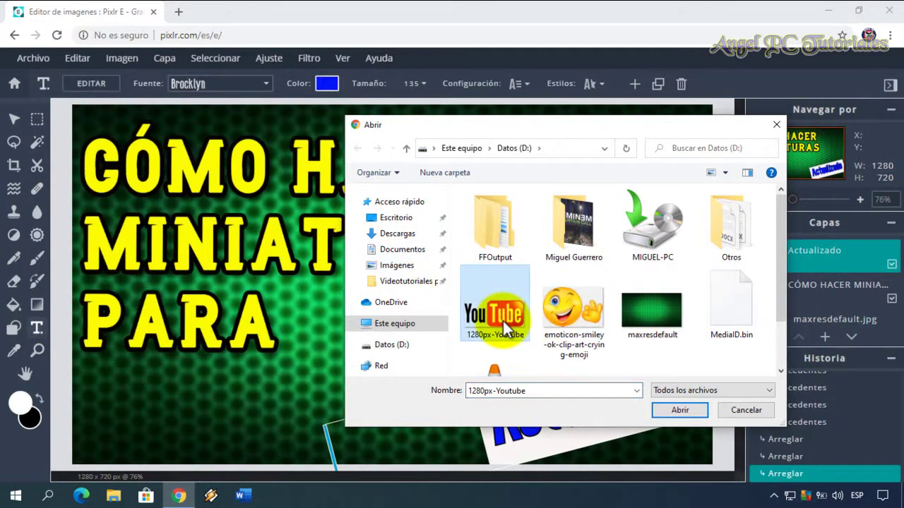
click(678, 410)
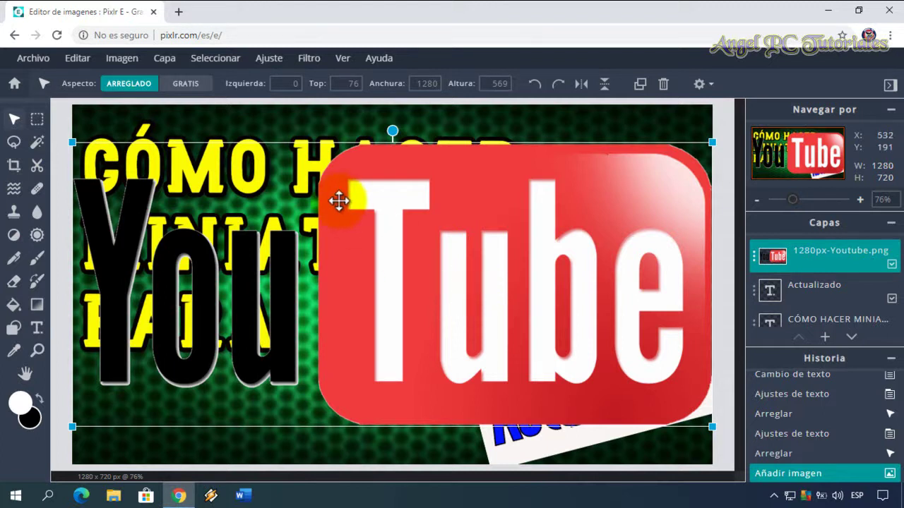
With Aspecto set to GRATIS, shrink the YouTube logo to 443×204 and level it beside PARA
click(188, 87)
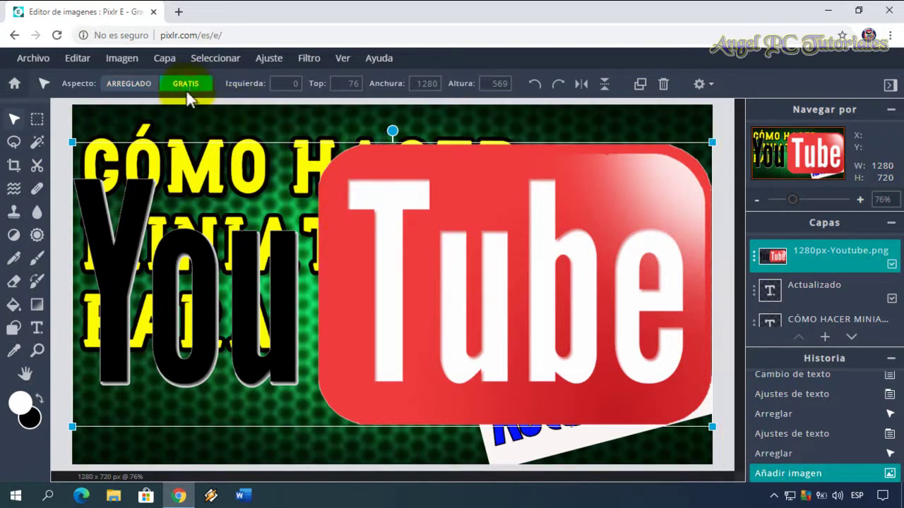
mouse_move(73, 141)
mouse_down()
mouse_move(384, 322)
mouse_move(343, 279)
mouse_up()
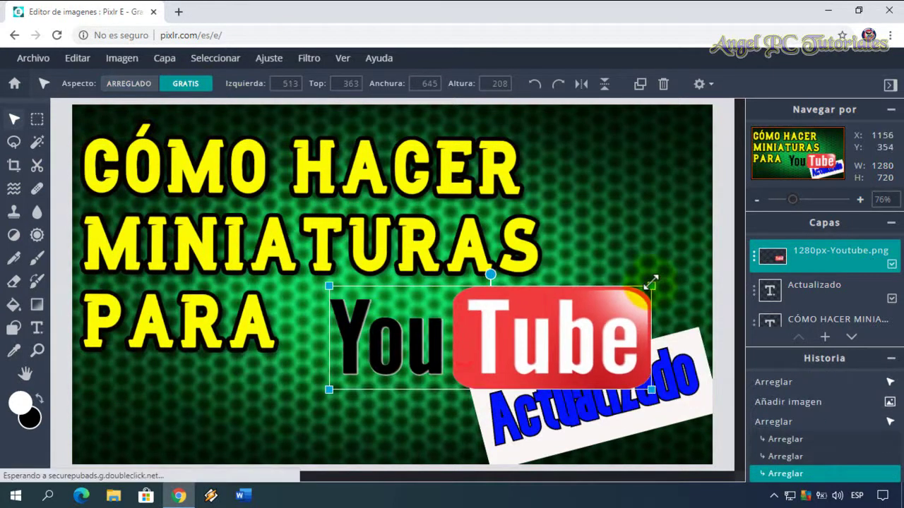
drag(645, 283, 533, 295)
drag(488, 341, 451, 328)
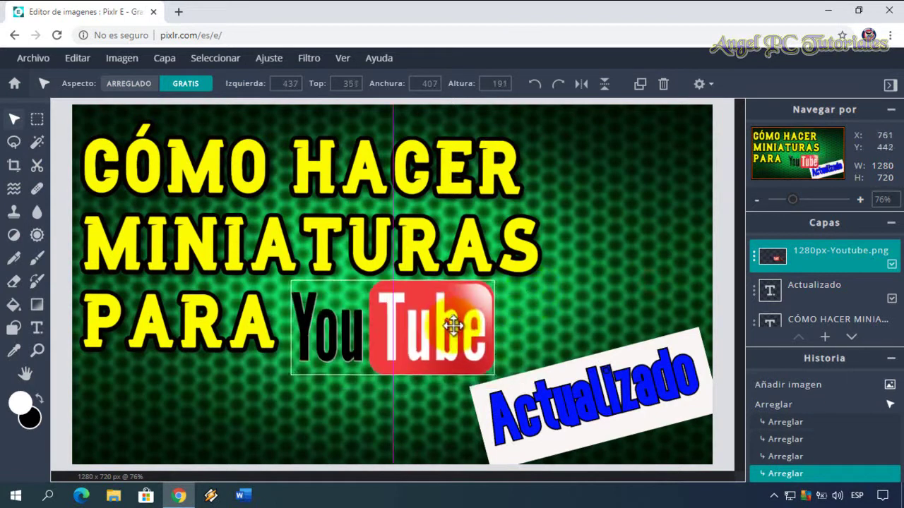
drag(480, 373, 492, 379)
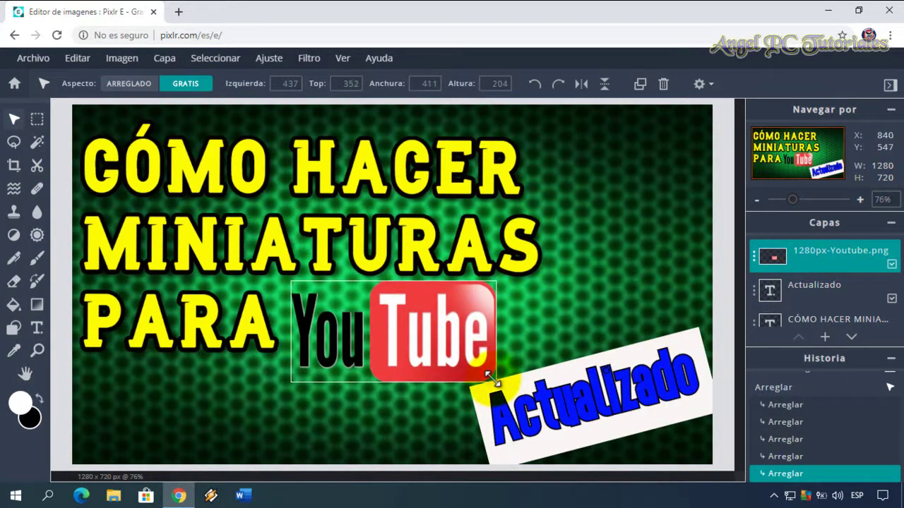
drag(496, 281, 512, 281)
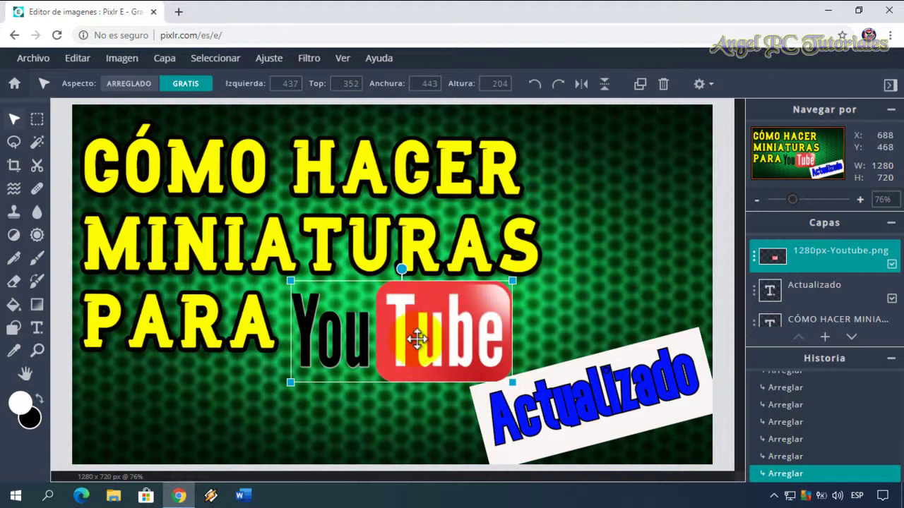
mouse_move(401, 269)
mouse_down()
mouse_move(383, 269)
mouse_move(404, 267)
mouse_up()
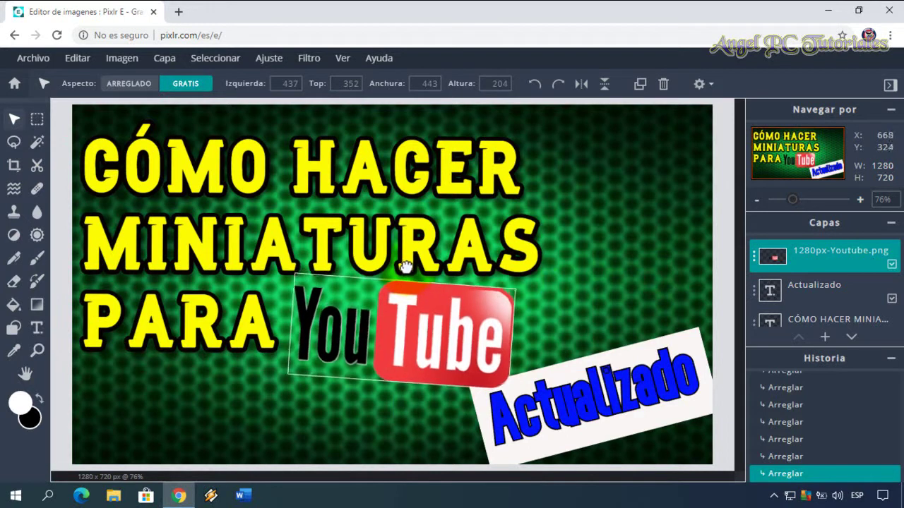
drag(406, 266, 402, 265)
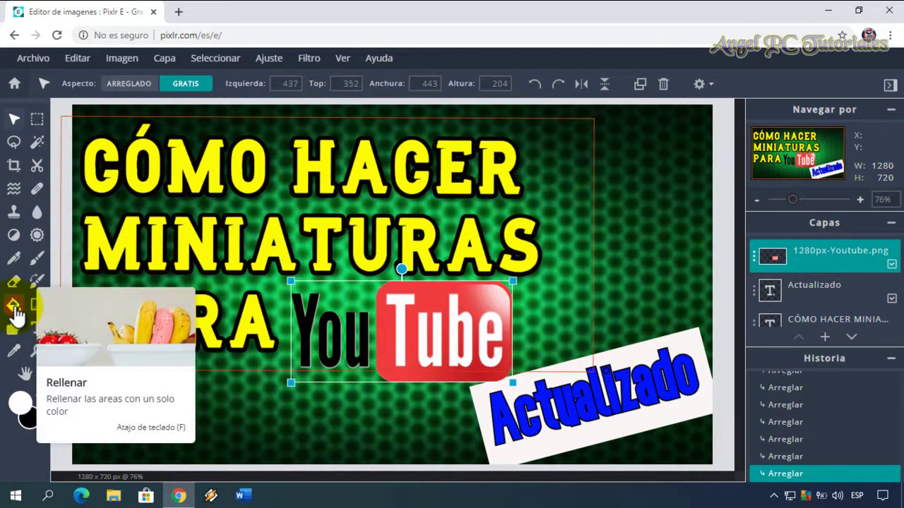
Bucket-fill the logo's Y, o and u letters with white
click(16, 314)
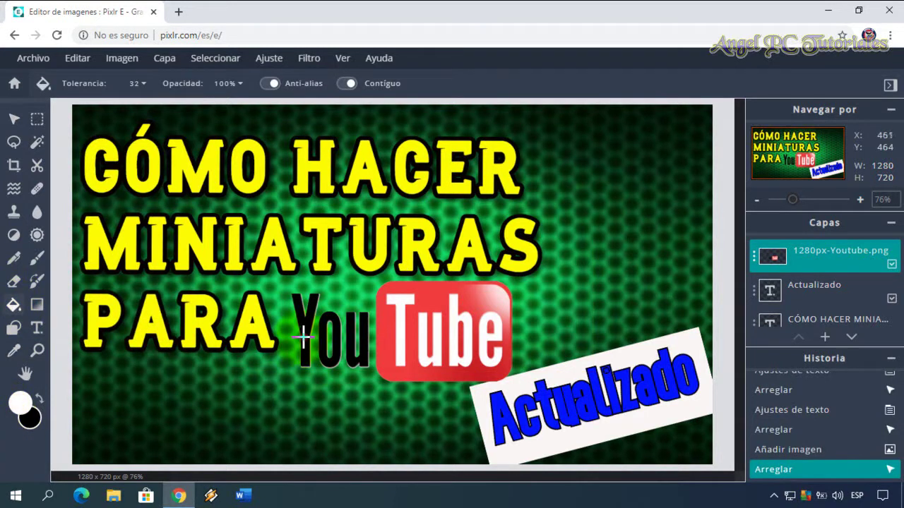
click(302, 337)
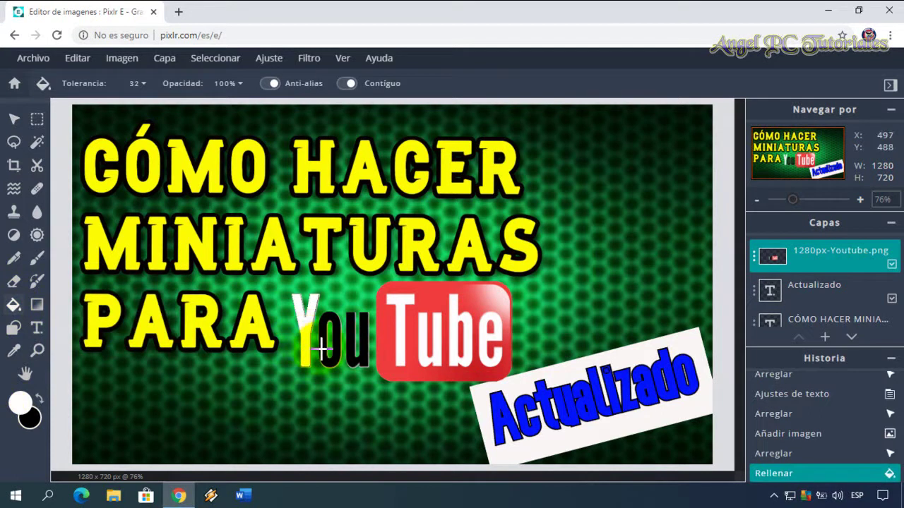
click(323, 346)
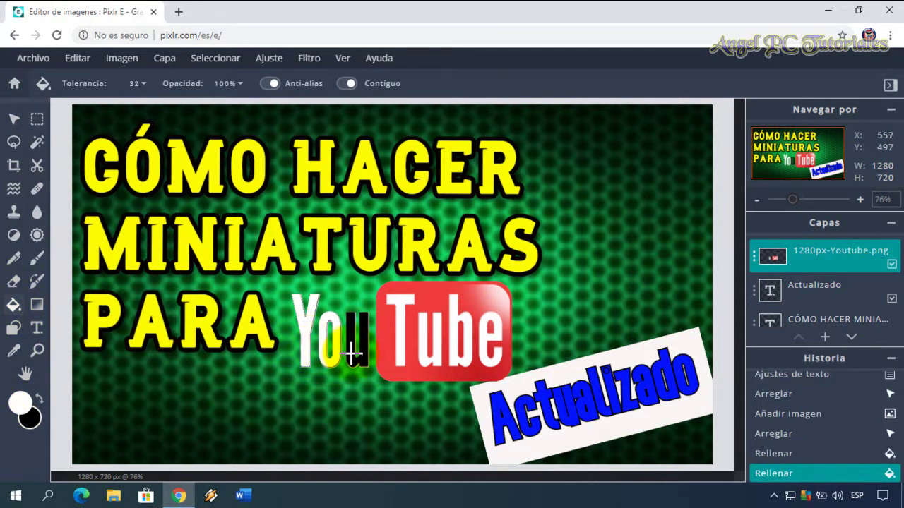
click(350, 353)
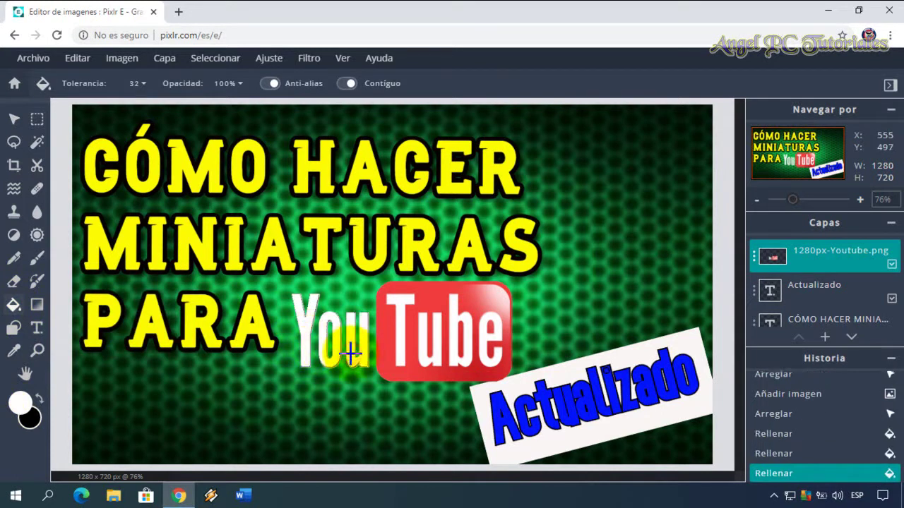
click(77, 60)
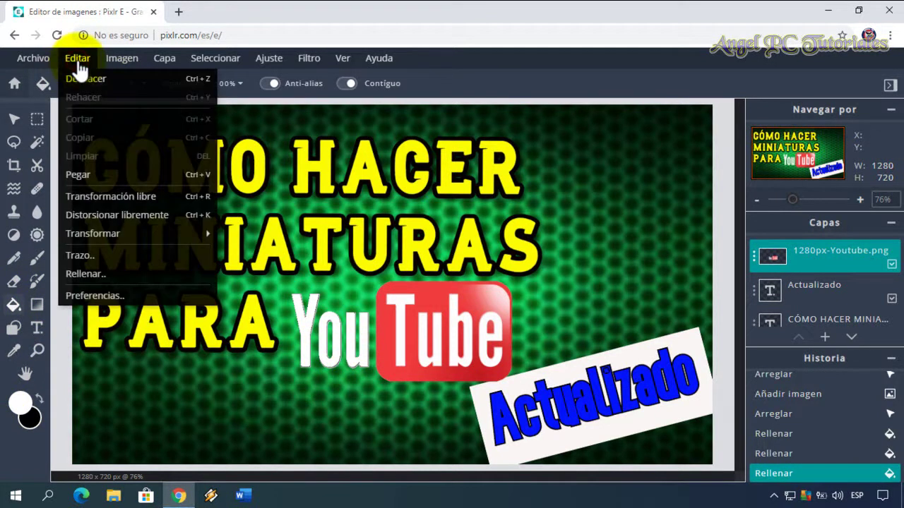
Apply an Editar > Trazo outline to the logo in black with Tamaño 7
click(106, 256)
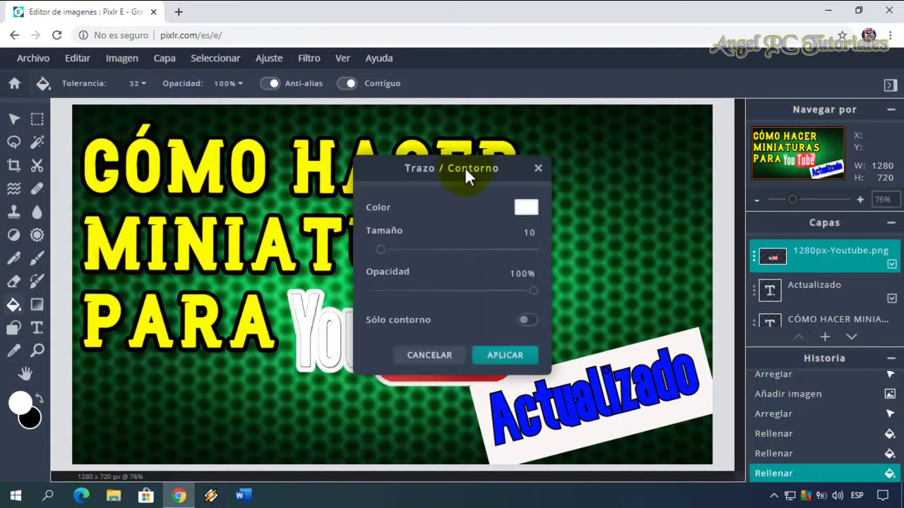
drag(465, 166, 599, 169)
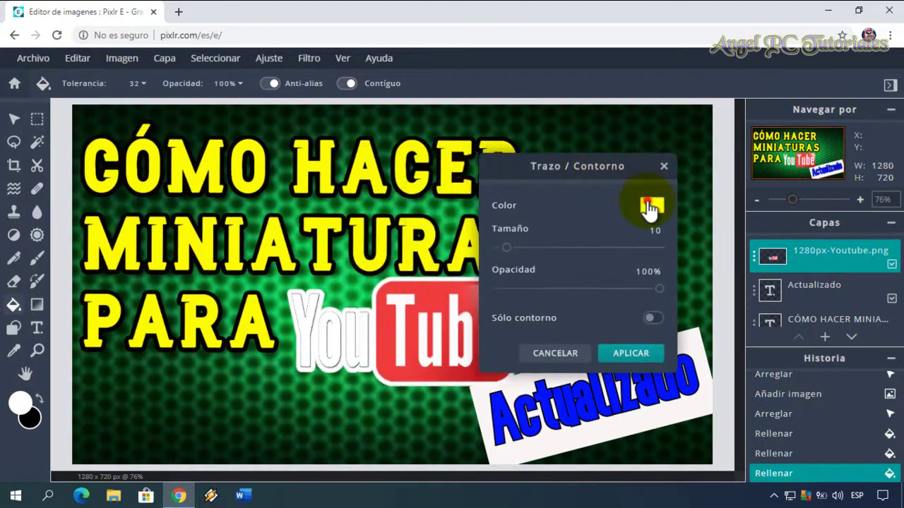
click(650, 205)
click(569, 345)
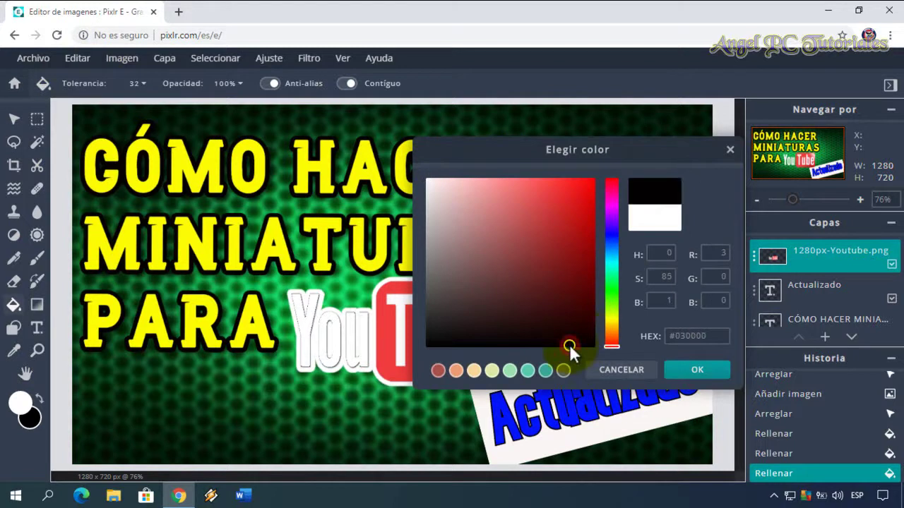
click(686, 371)
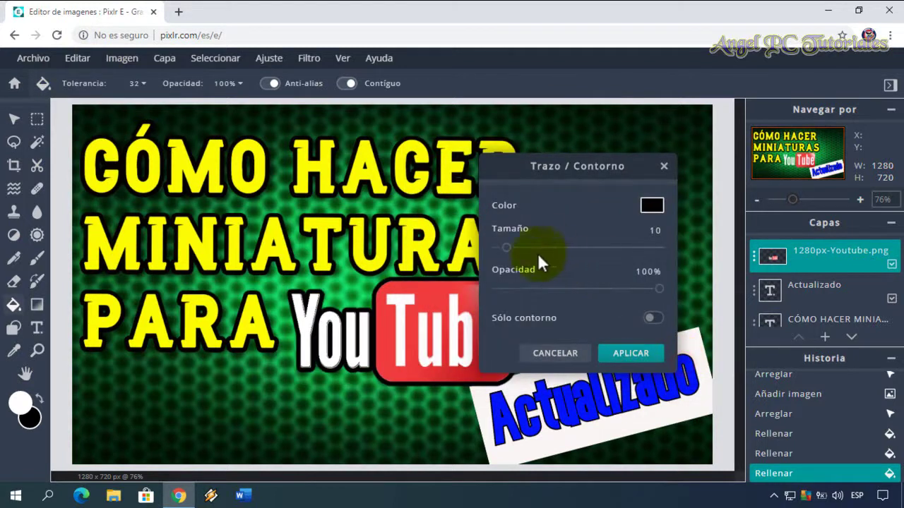
drag(506, 253, 500, 251)
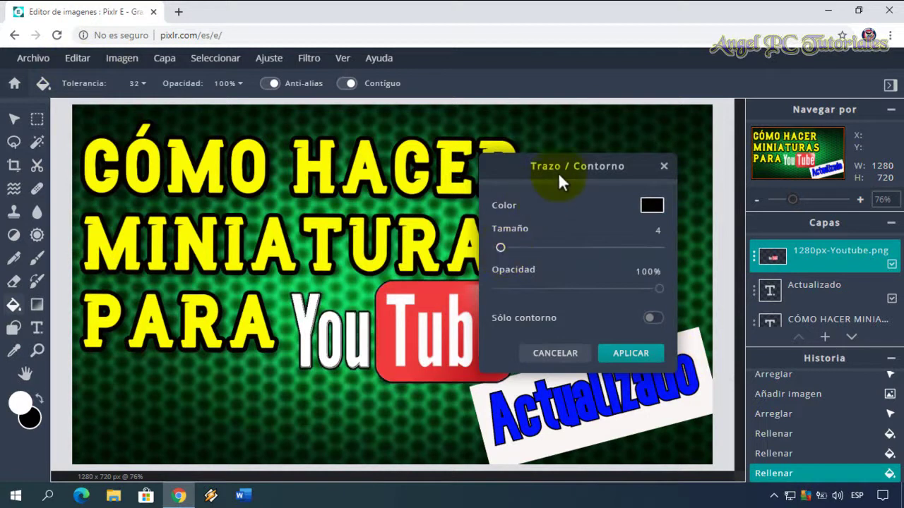
drag(558, 173, 652, 189)
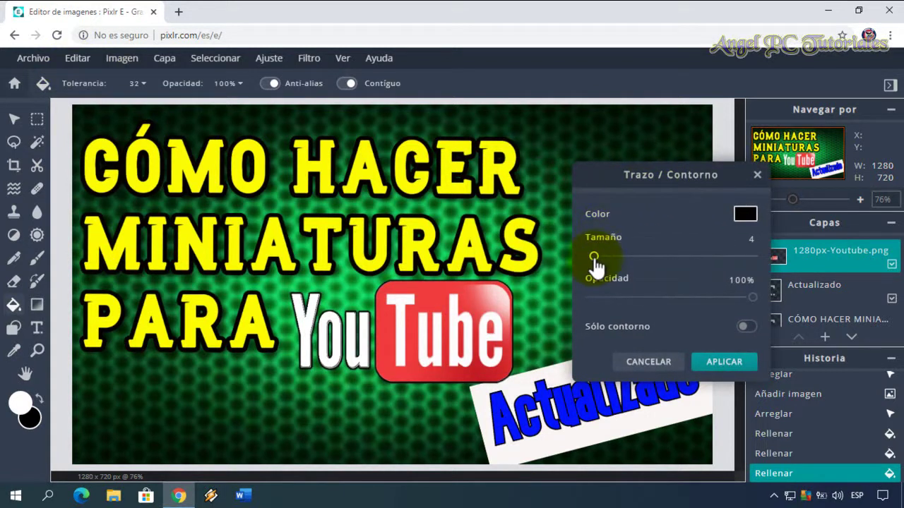
drag(595, 266, 598, 266)
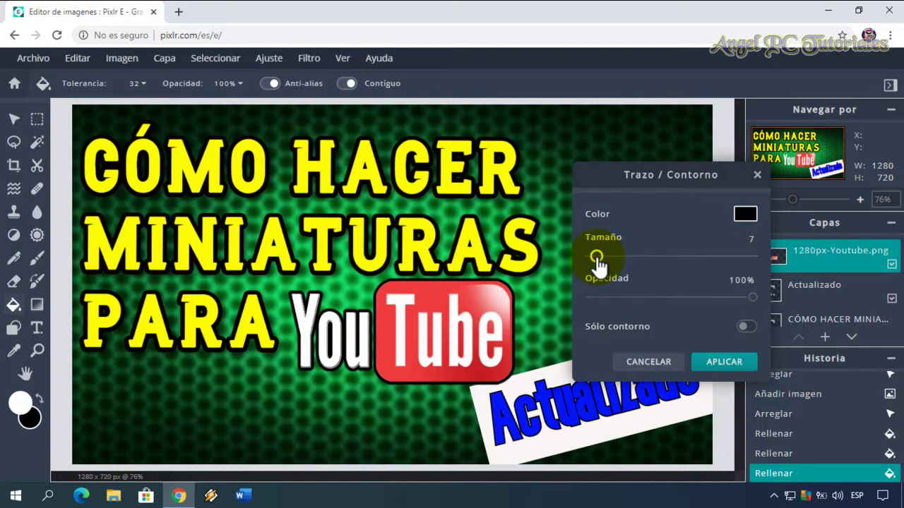
click(717, 365)
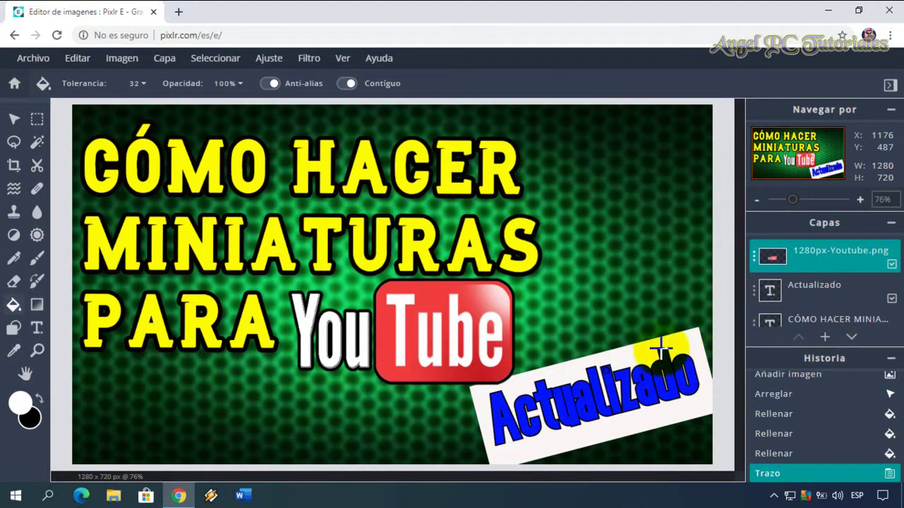
Undo the outline to compare, then redo it to restore the outlined logo
click(77, 59)
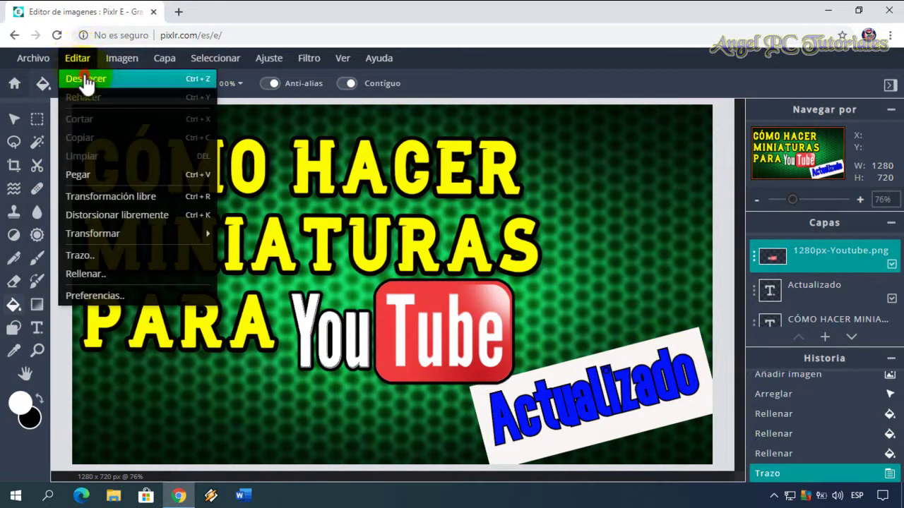
click(84, 79)
click(76, 60)
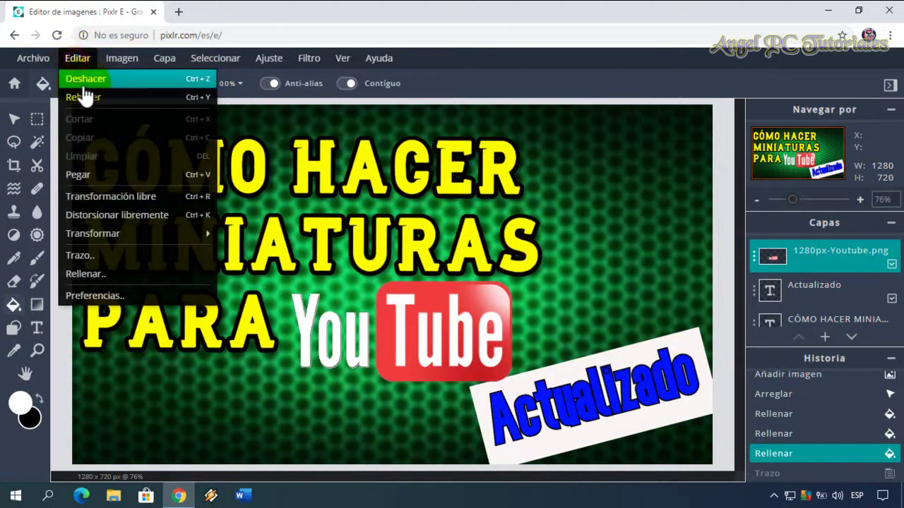
click(83, 97)
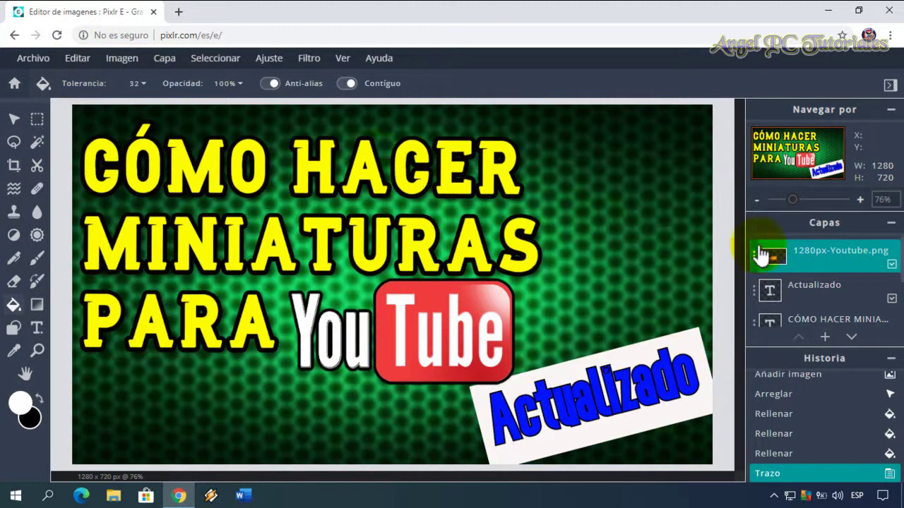
Add the emoticon-smiley image file as a new layer and dismiss the ad banner
click(825, 338)
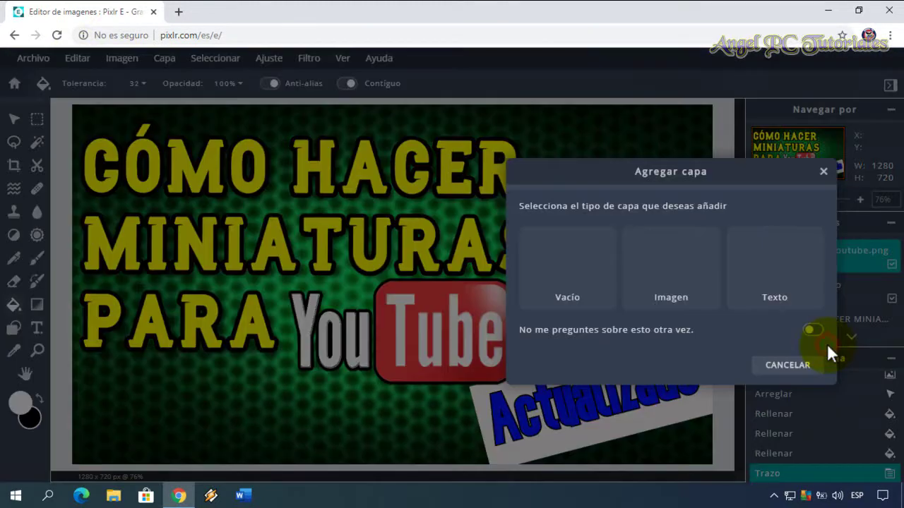
click(672, 268)
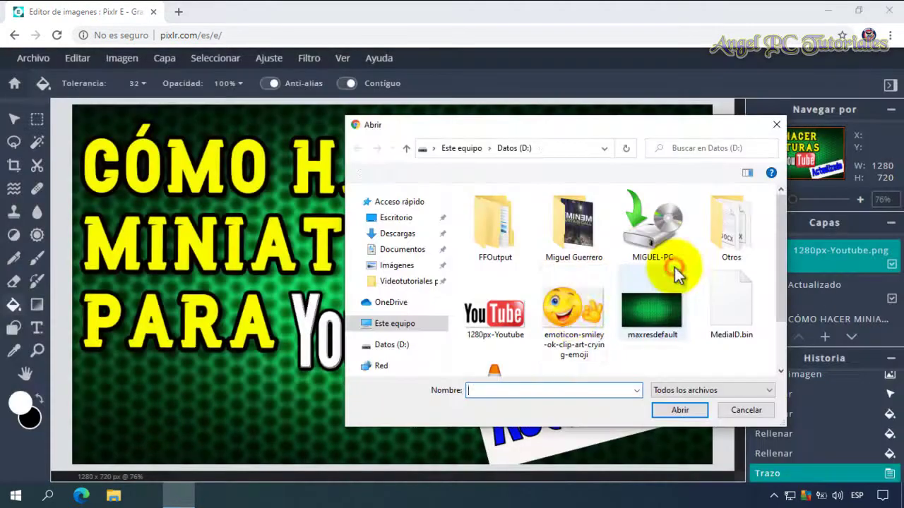
click(575, 310)
click(664, 411)
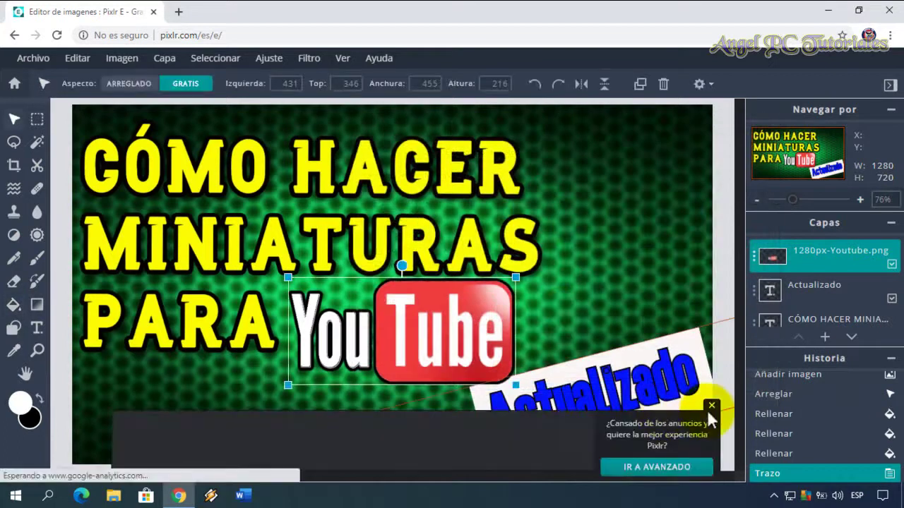
click(710, 406)
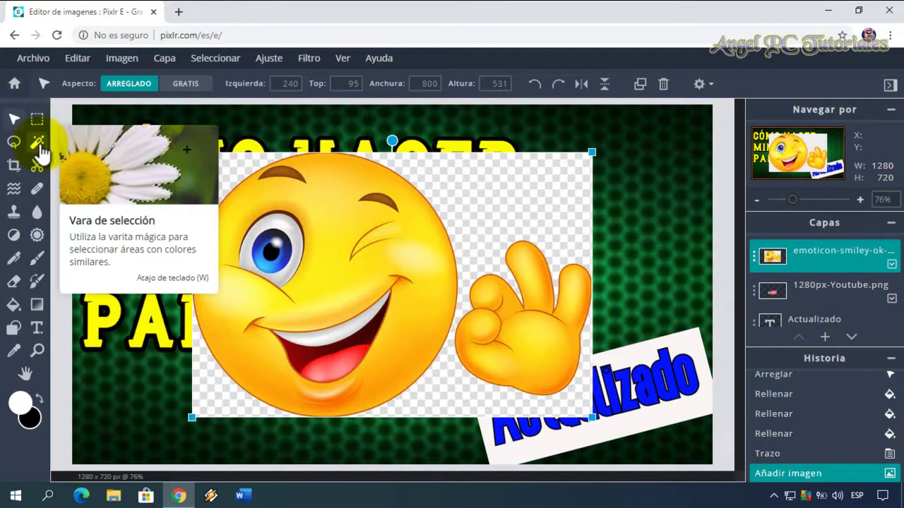
Magic Wand the background around the emoji and clear it with Editar > Limpiar
click(37, 143)
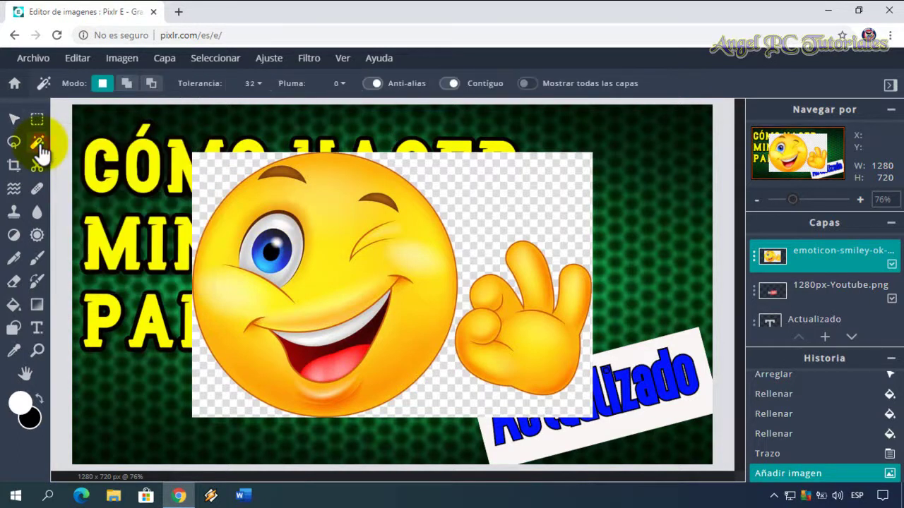
click(477, 218)
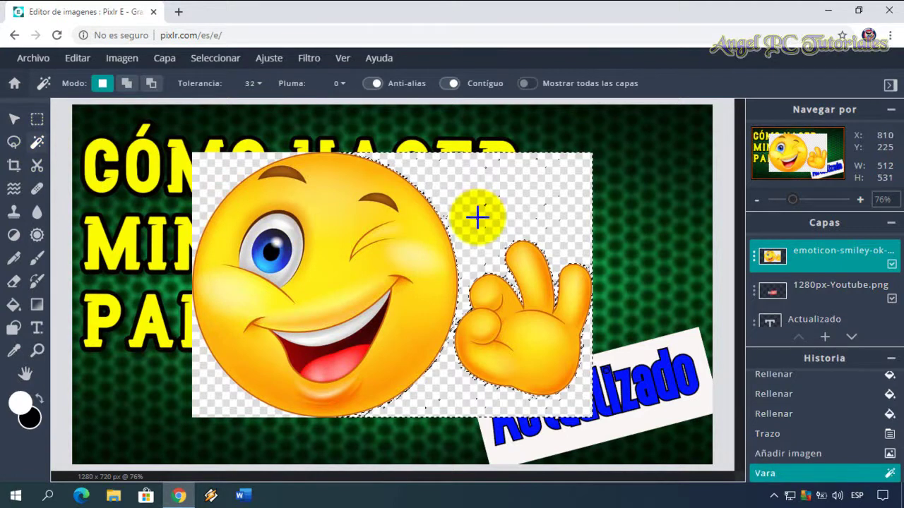
click(82, 58)
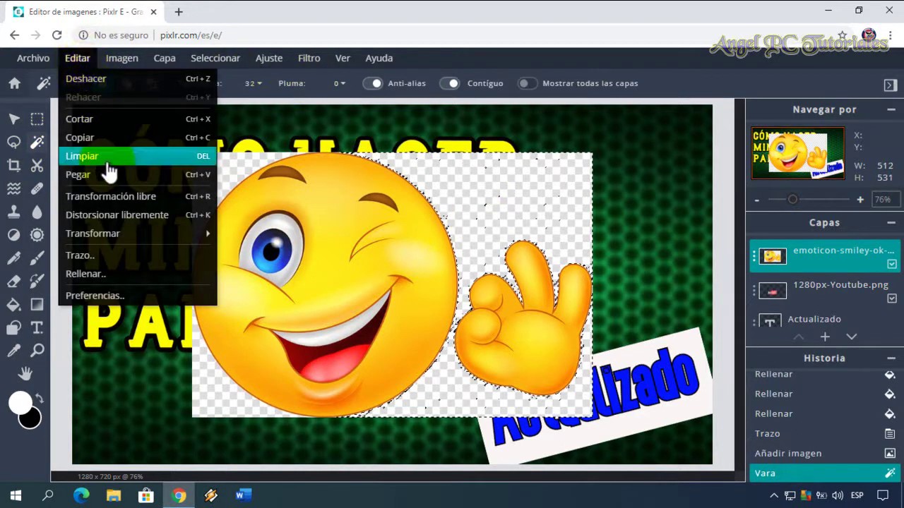
click(106, 162)
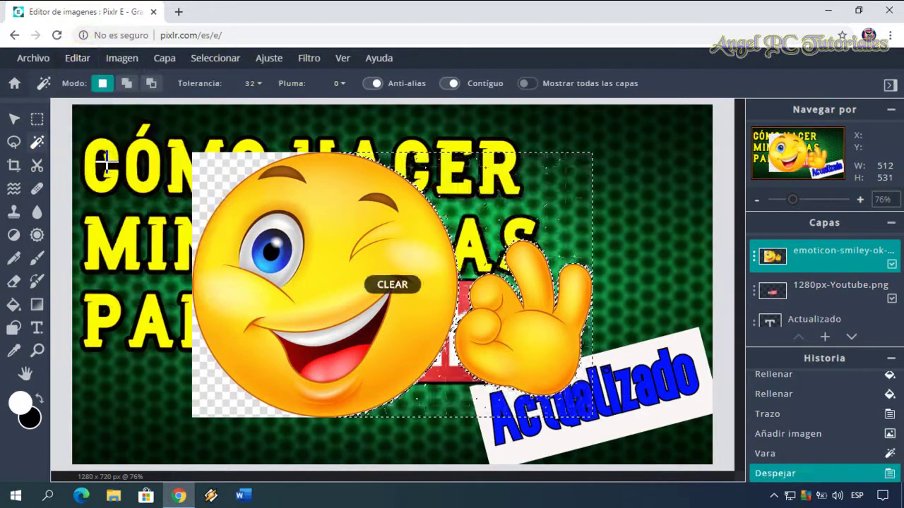
Clear the remaining background patches beside and below the emoji the same way
click(206, 182)
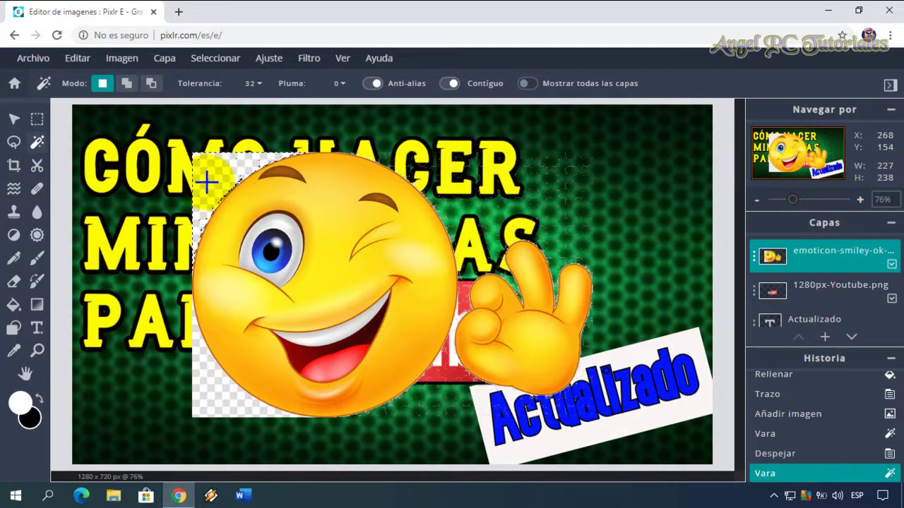
click(78, 58)
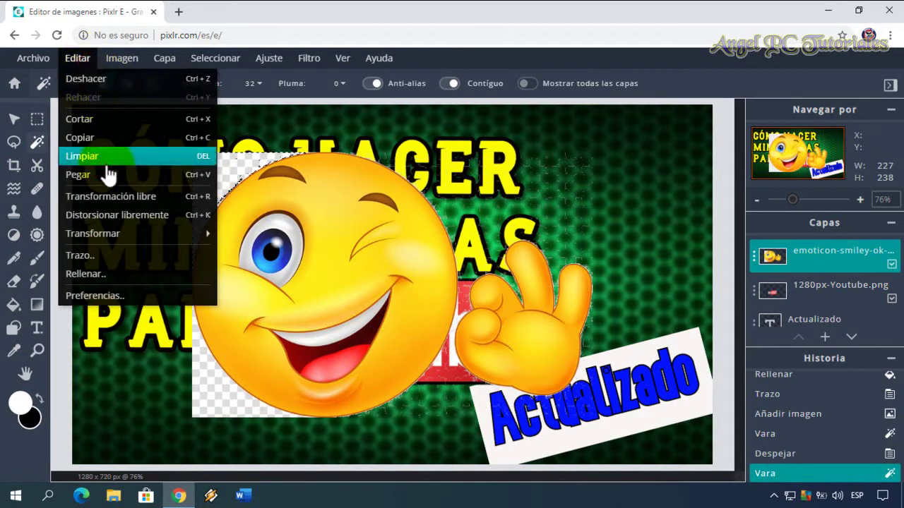
click(107, 164)
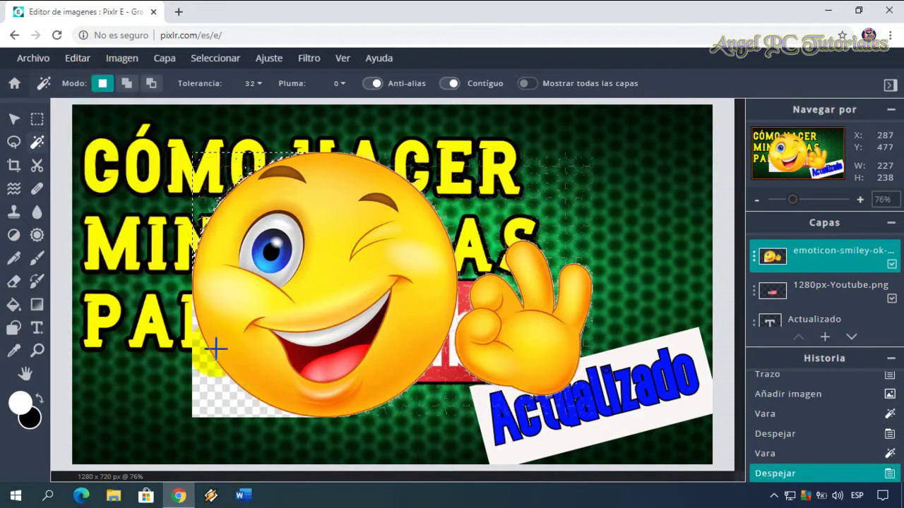
click(211, 381)
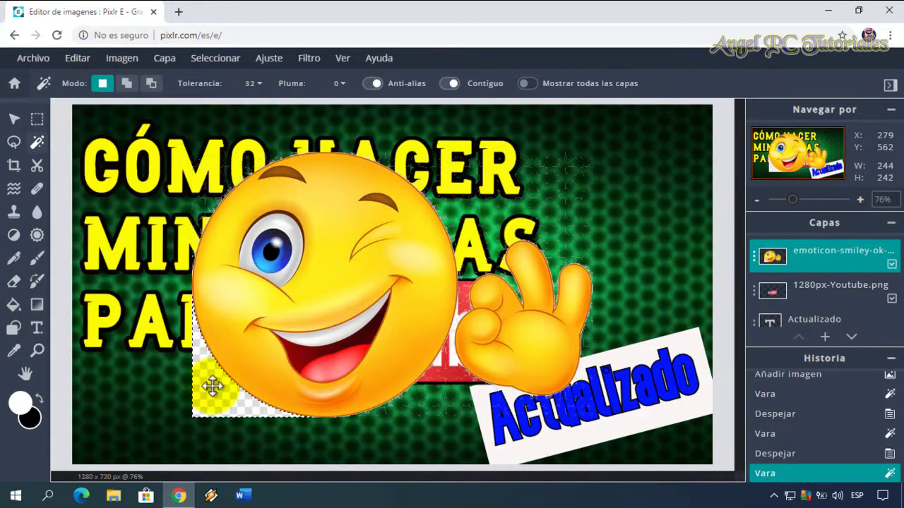
click(88, 60)
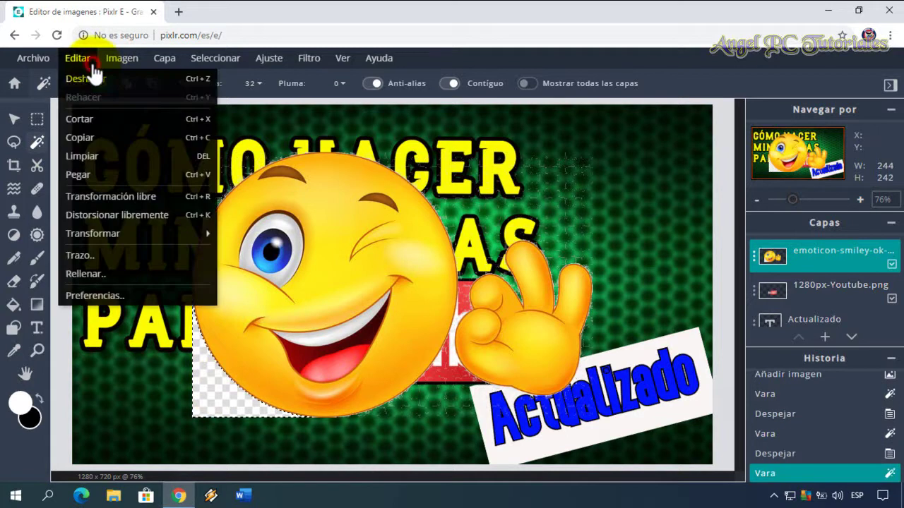
click(107, 159)
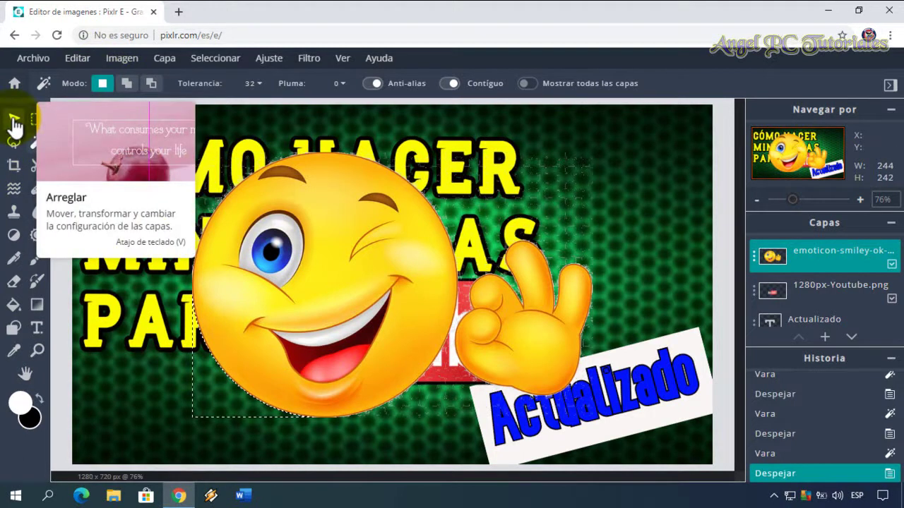
Scale the emoji down with the Arreglar tool and place it in the top-right corner
click(14, 124)
drag(203, 163, 399, 288)
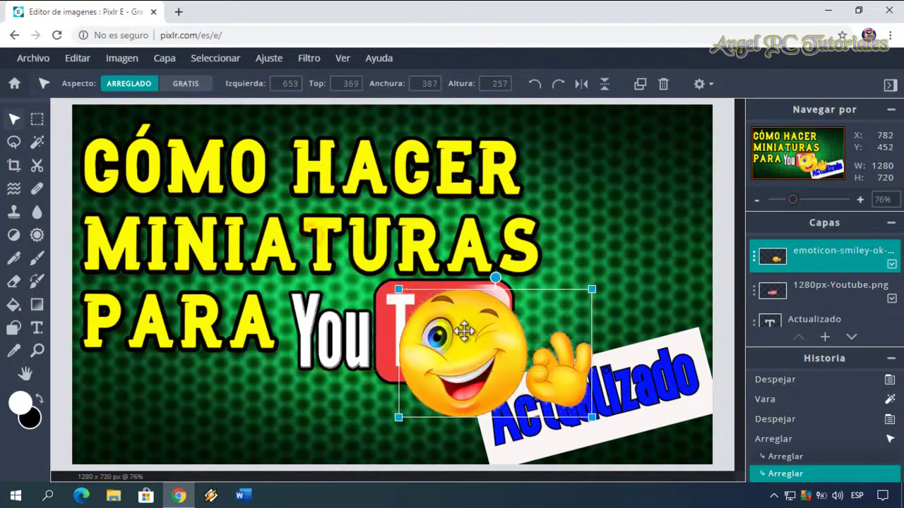
drag(400, 416, 535, 275)
drag(597, 249, 585, 210)
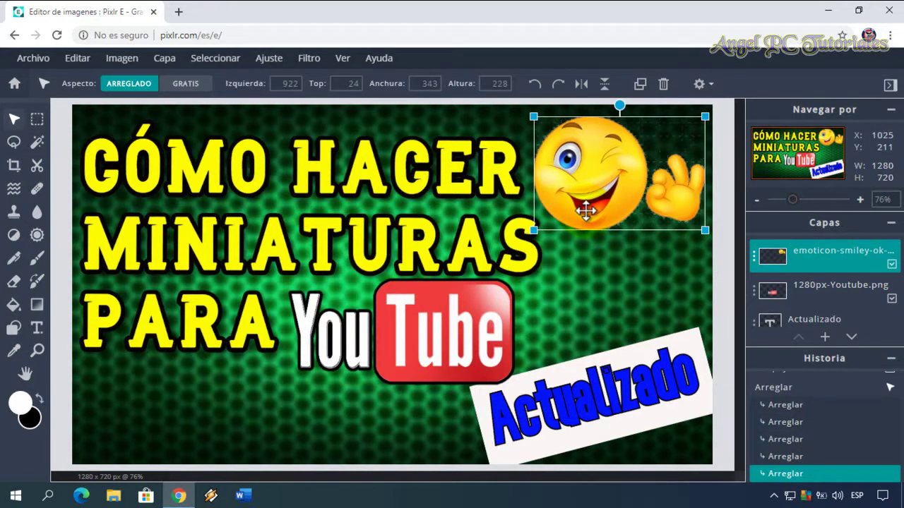
Deselect the emoji and zoom out, then back in, to review the whole thumbnail
click(754, 200)
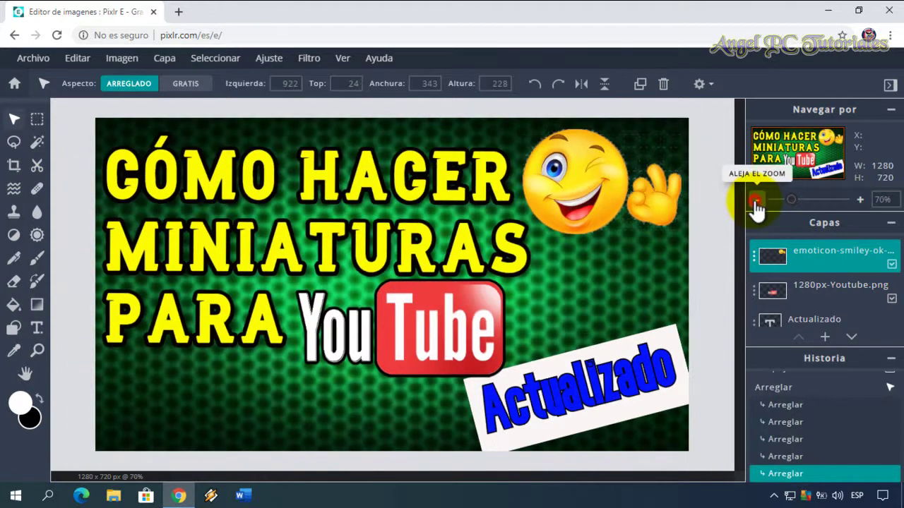
click(754, 200)
click(754, 200)
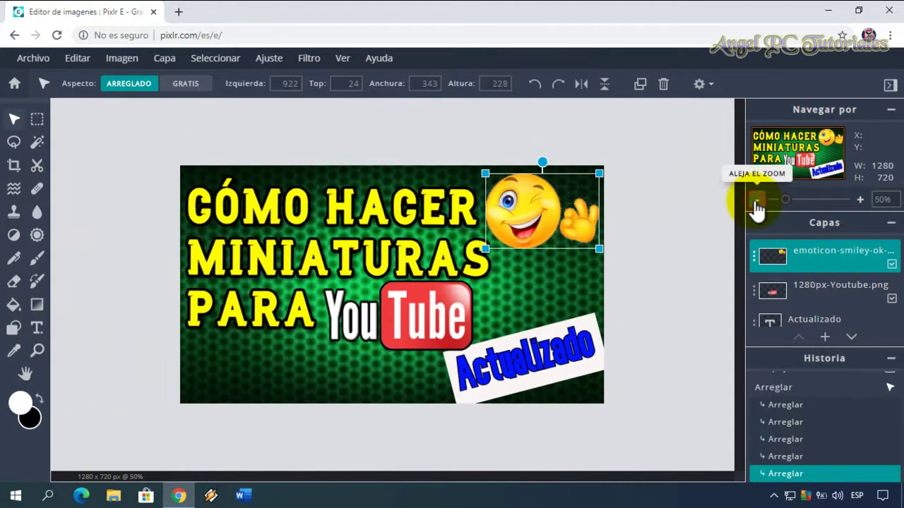
click(754, 200)
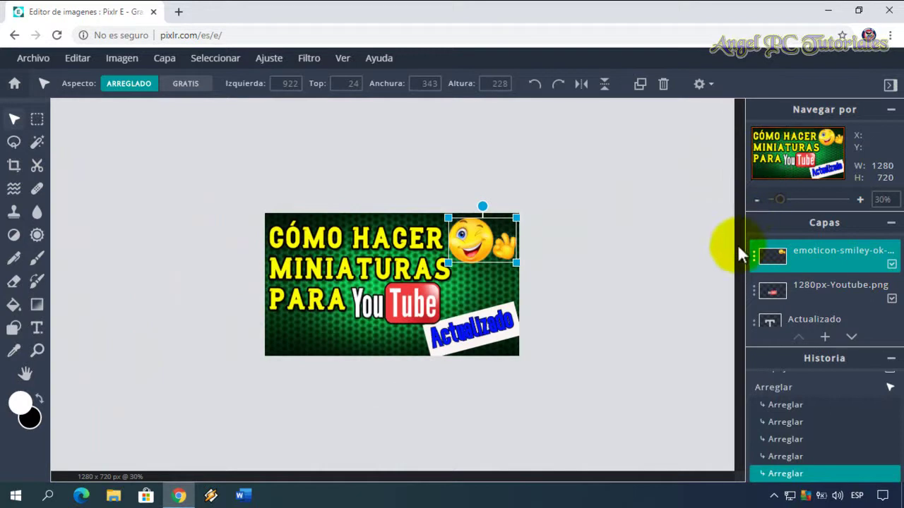
click(727, 275)
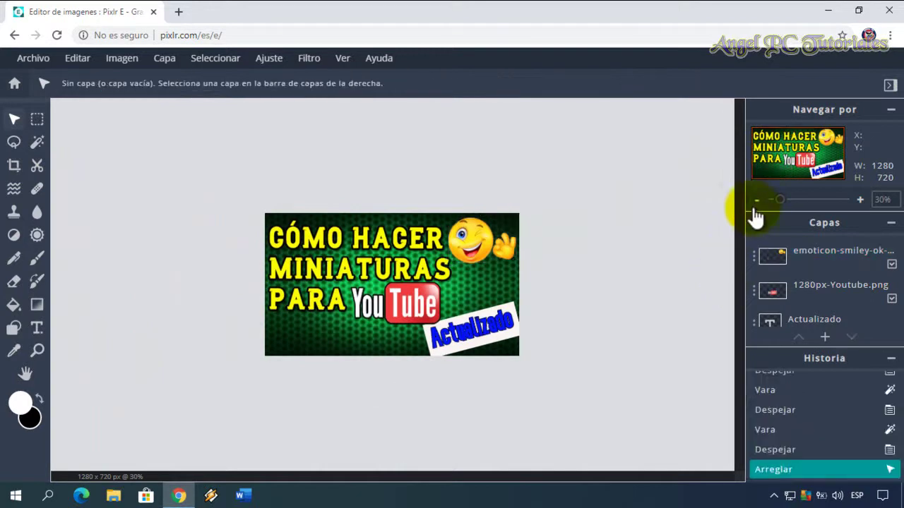
click(755, 200)
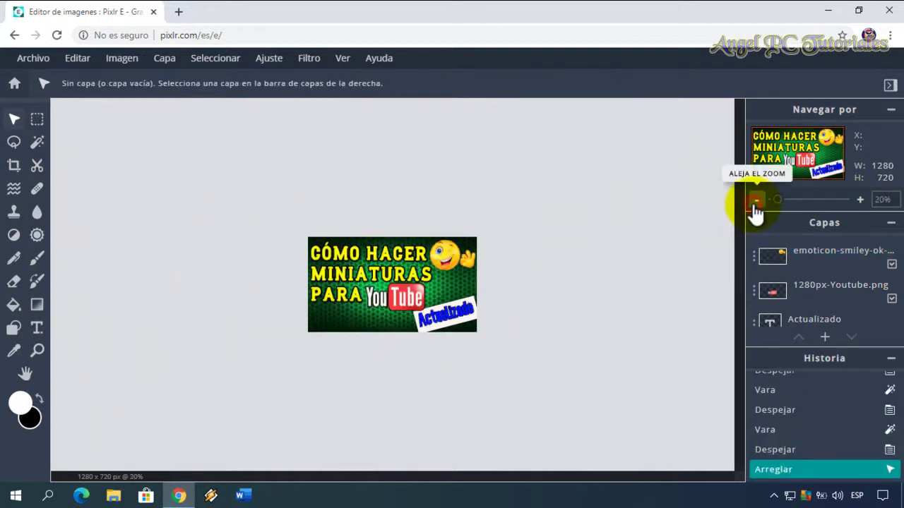
click(859, 201)
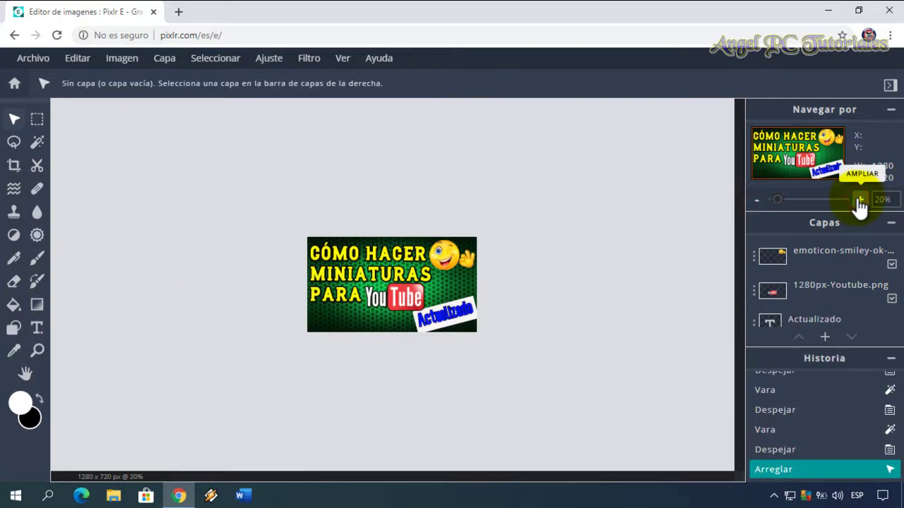
click(859, 201)
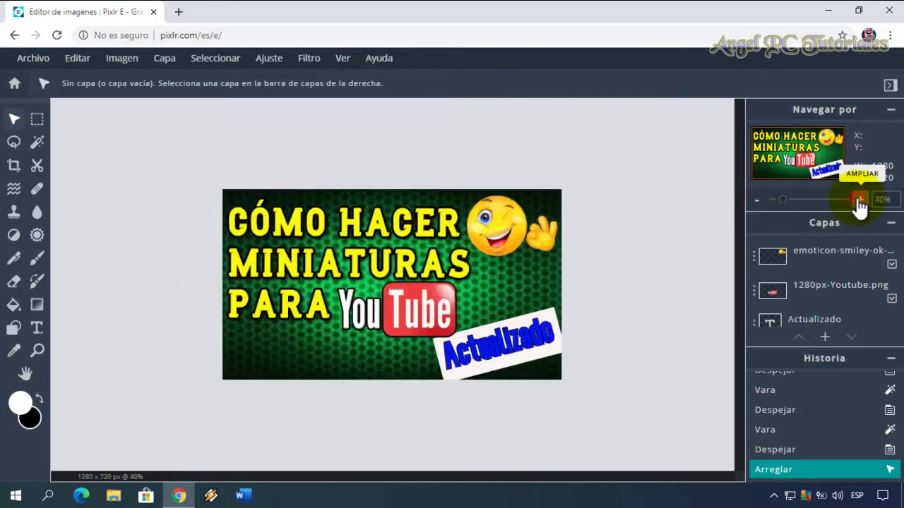
click(859, 201)
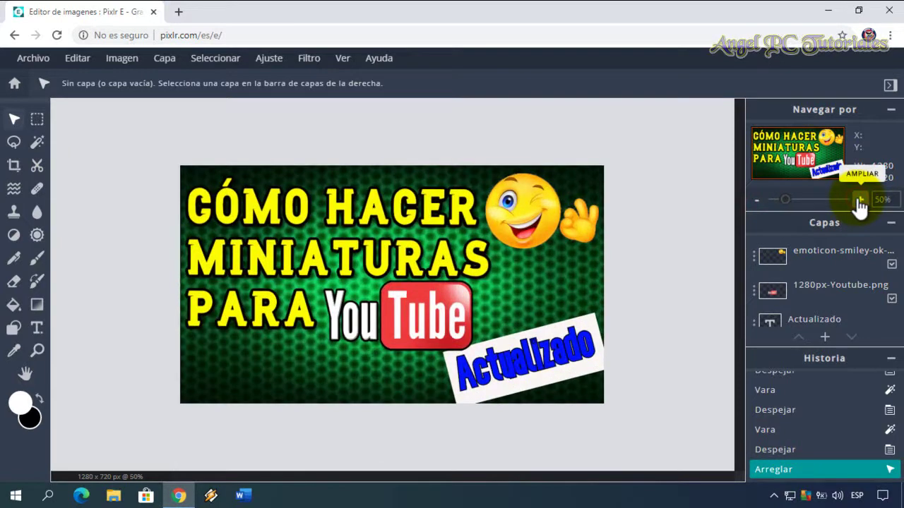
Download the thumbnail via Archivo > Guardar as a PNG named Suscríbete
click(859, 202)
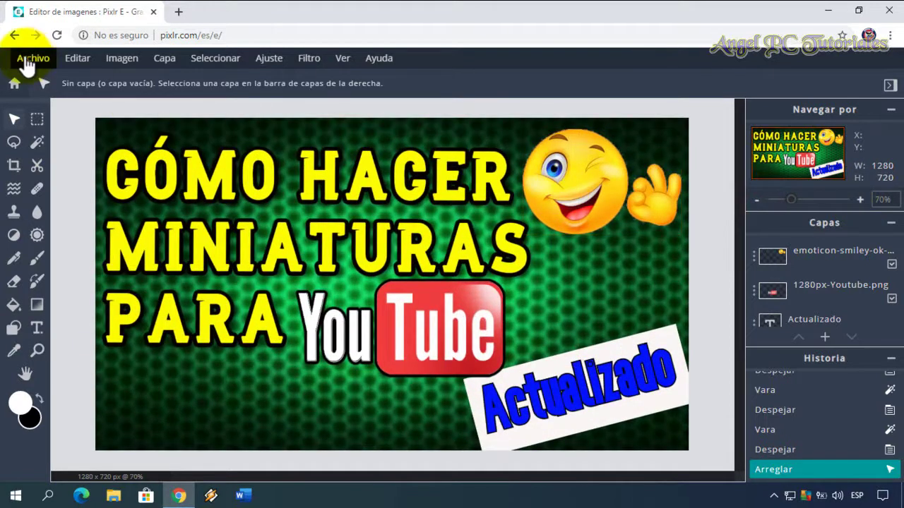
click(26, 59)
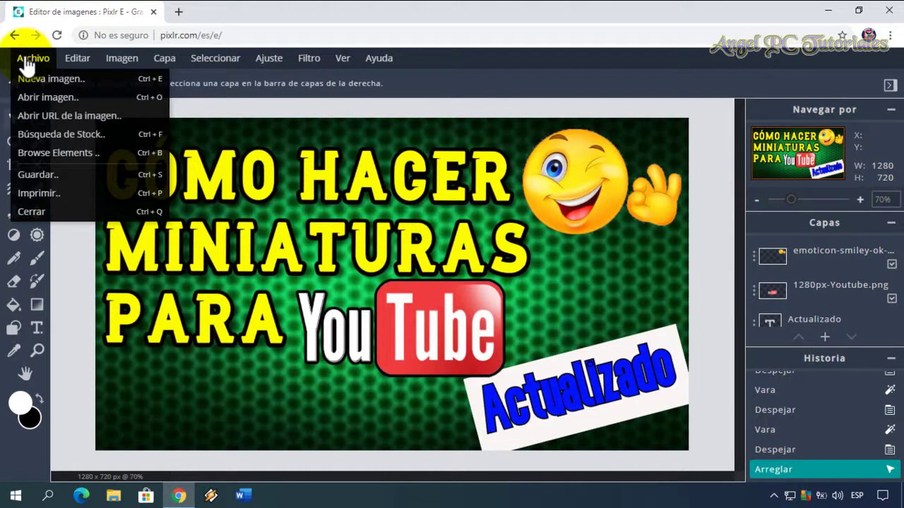
click(77, 182)
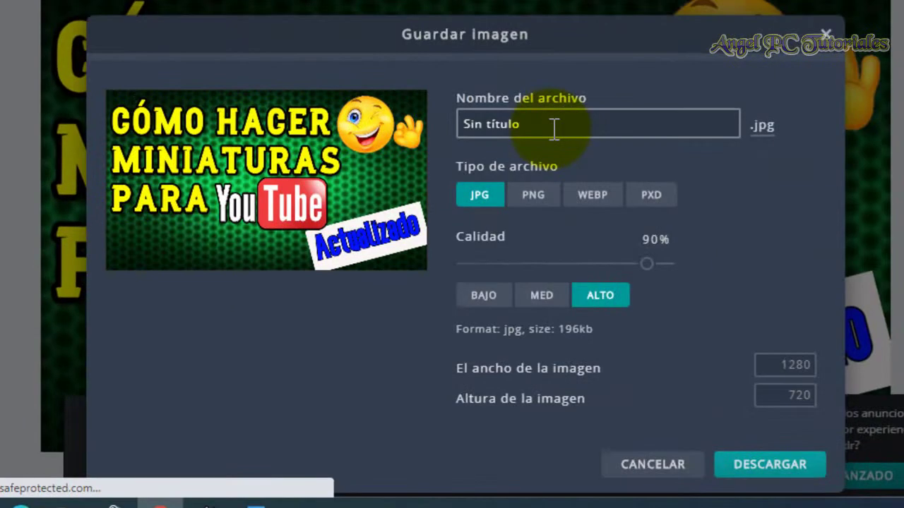
triple_click(554, 129)
text(S)
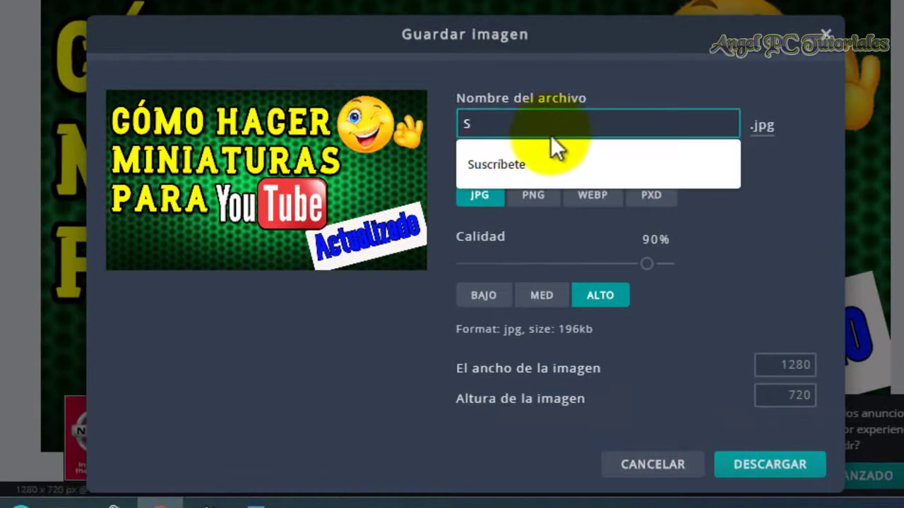
click(554, 161)
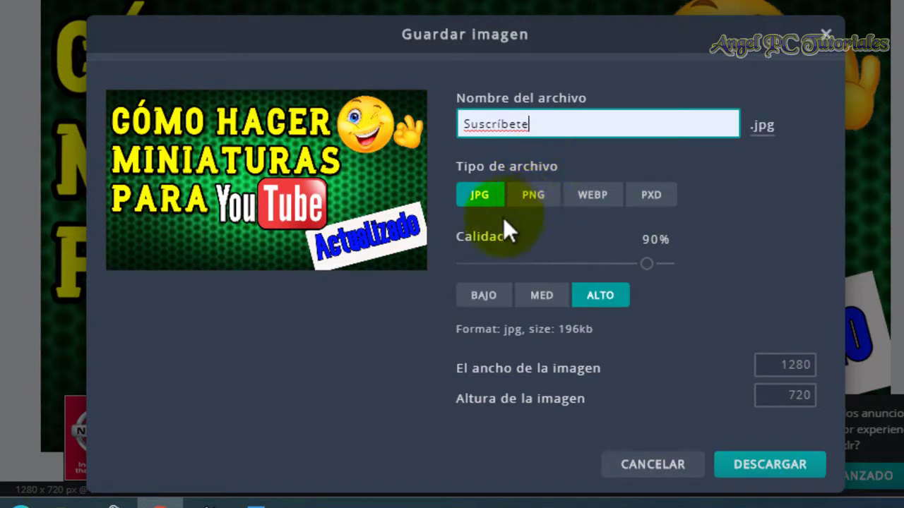
click(535, 200)
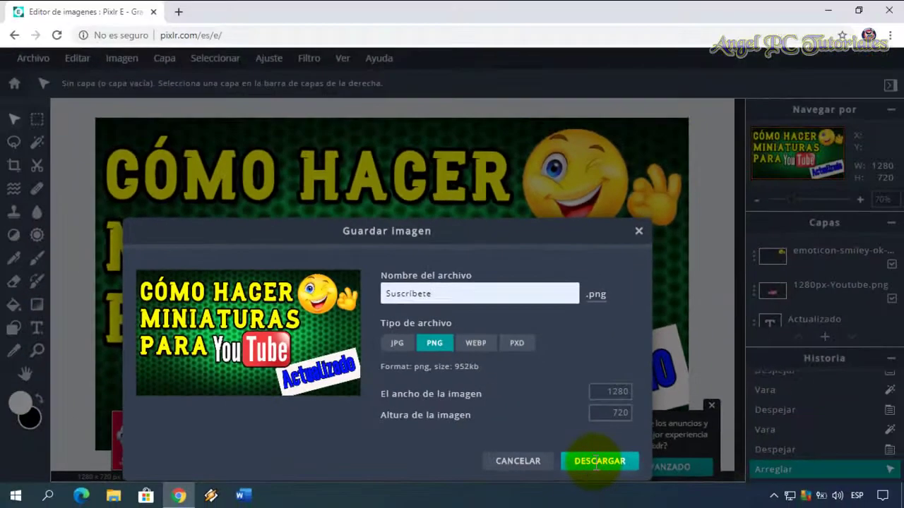
click(596, 468)
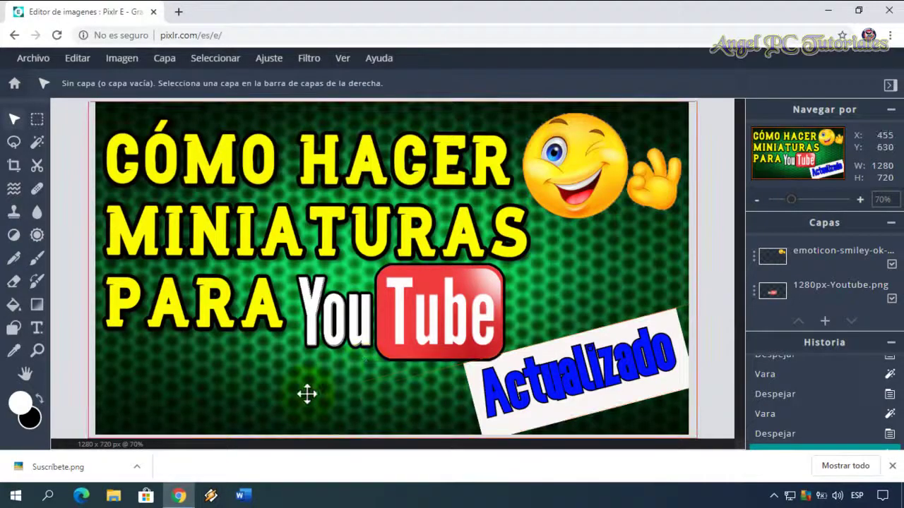
Show the downloaded Suscribete.png in Descargas and open it for preview
click(137, 466)
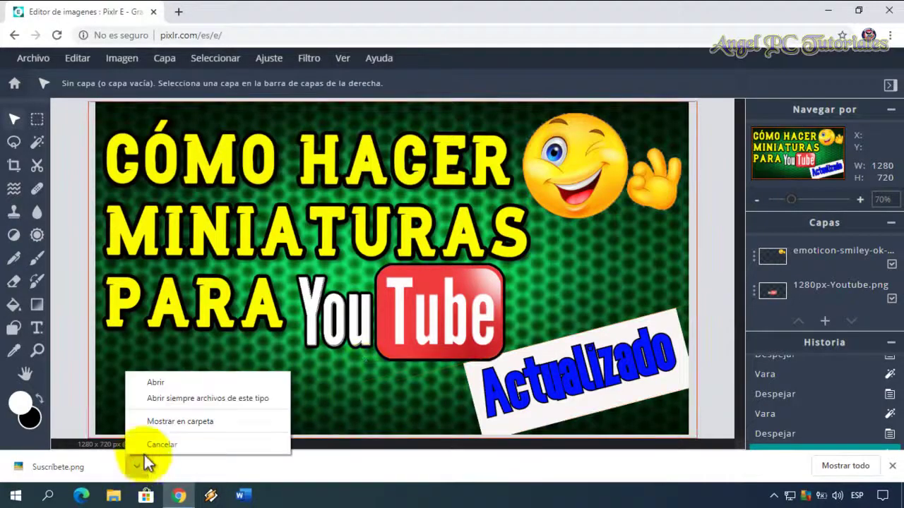
click(182, 421)
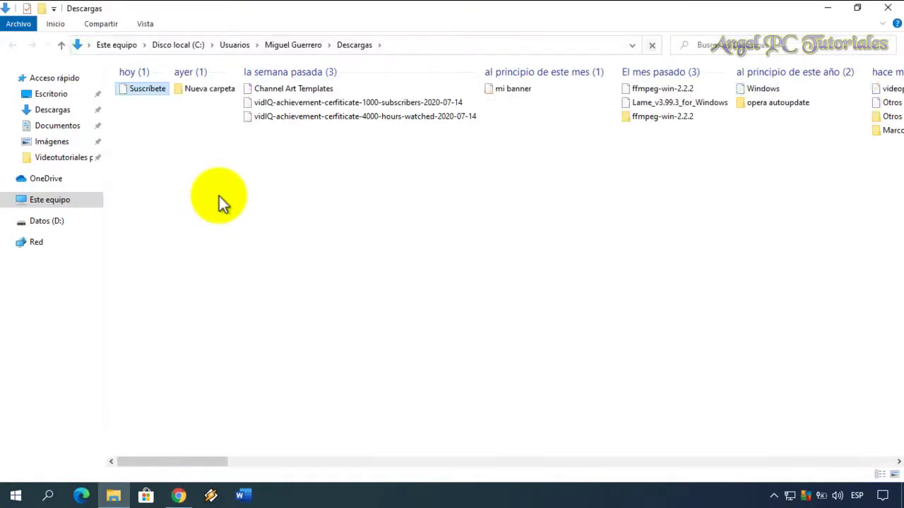
double_click(145, 87)
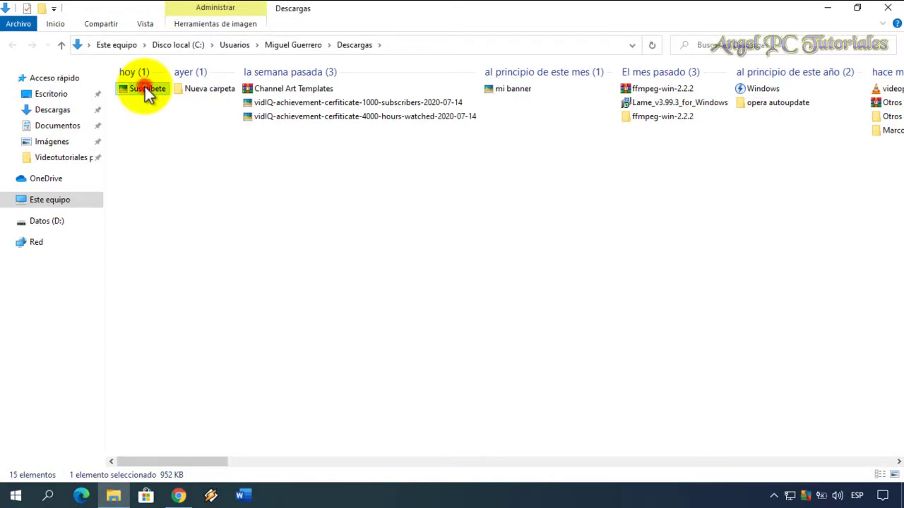